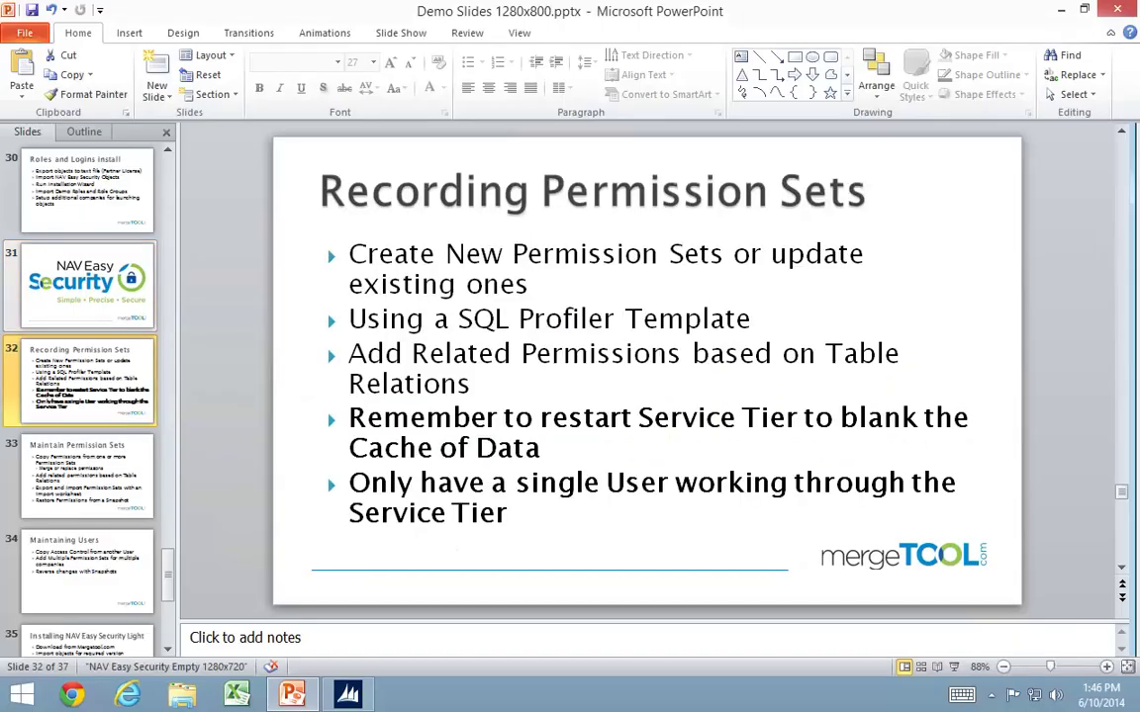
Search the Start screen for 'sql man' and launch SQL Server Management Studio.
left_click(1060, 9)
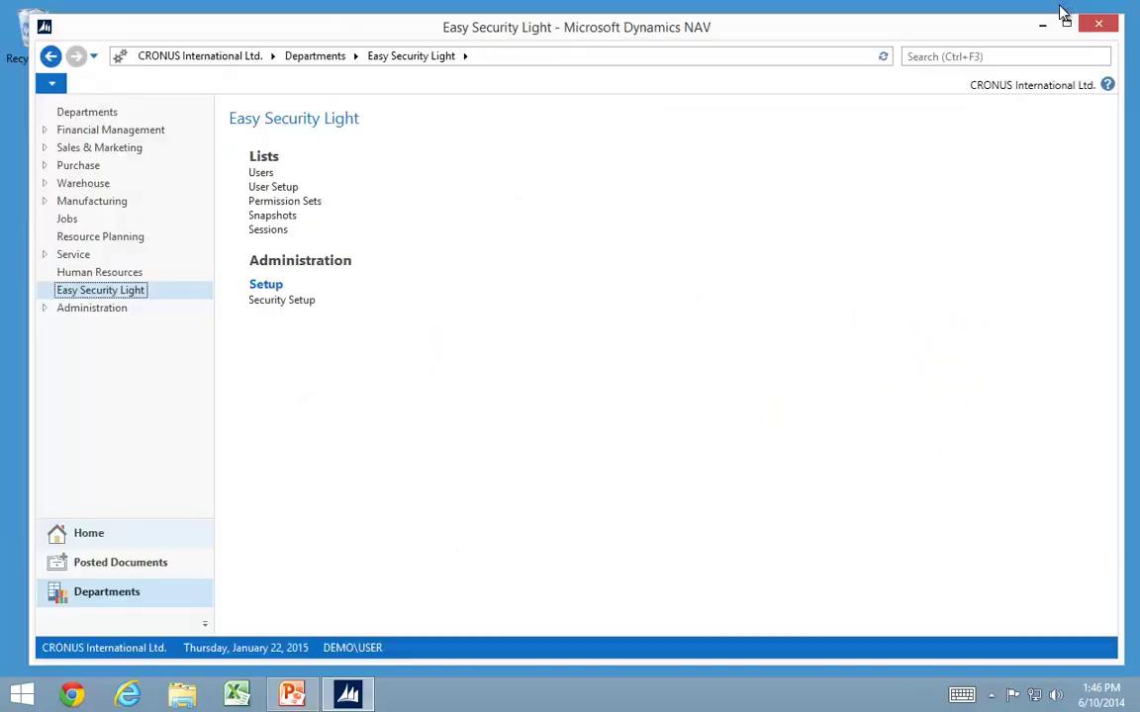
left_click(24, 696)
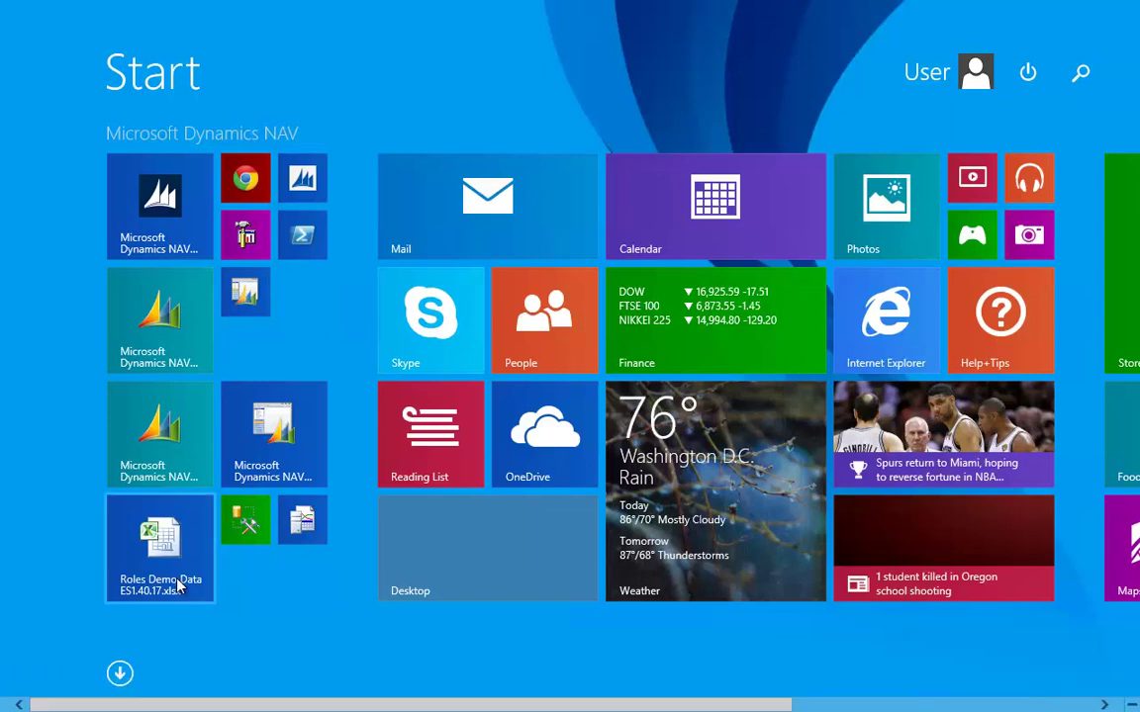
type("sql man")
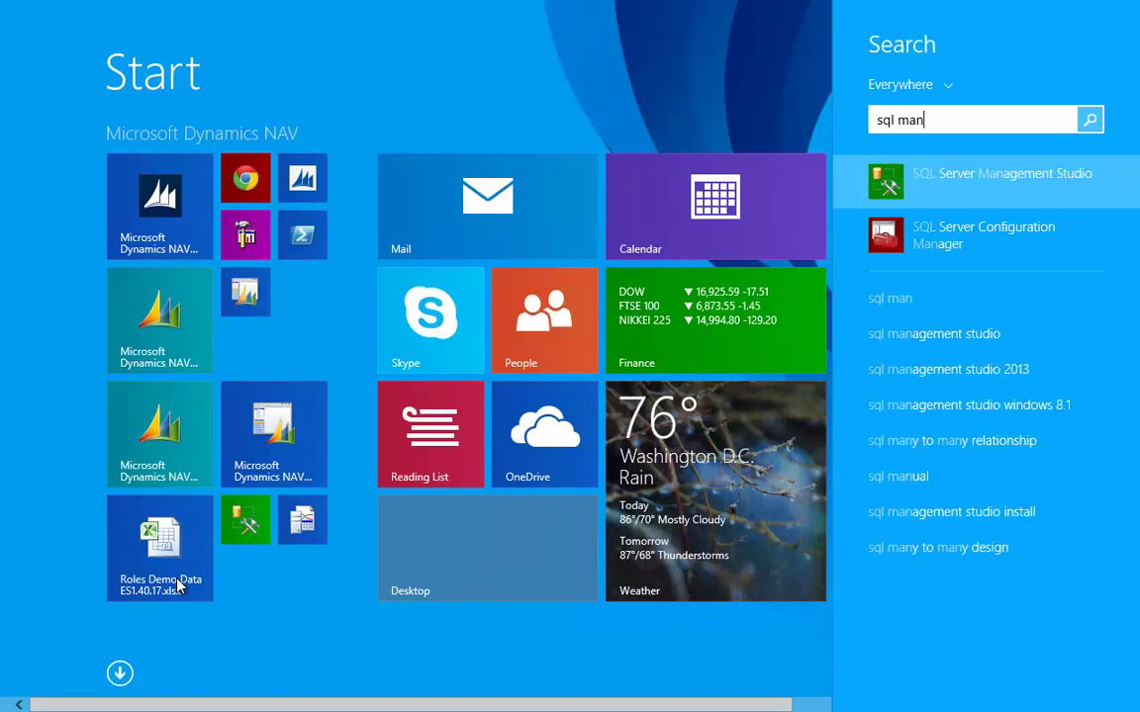
left_click(967, 186)
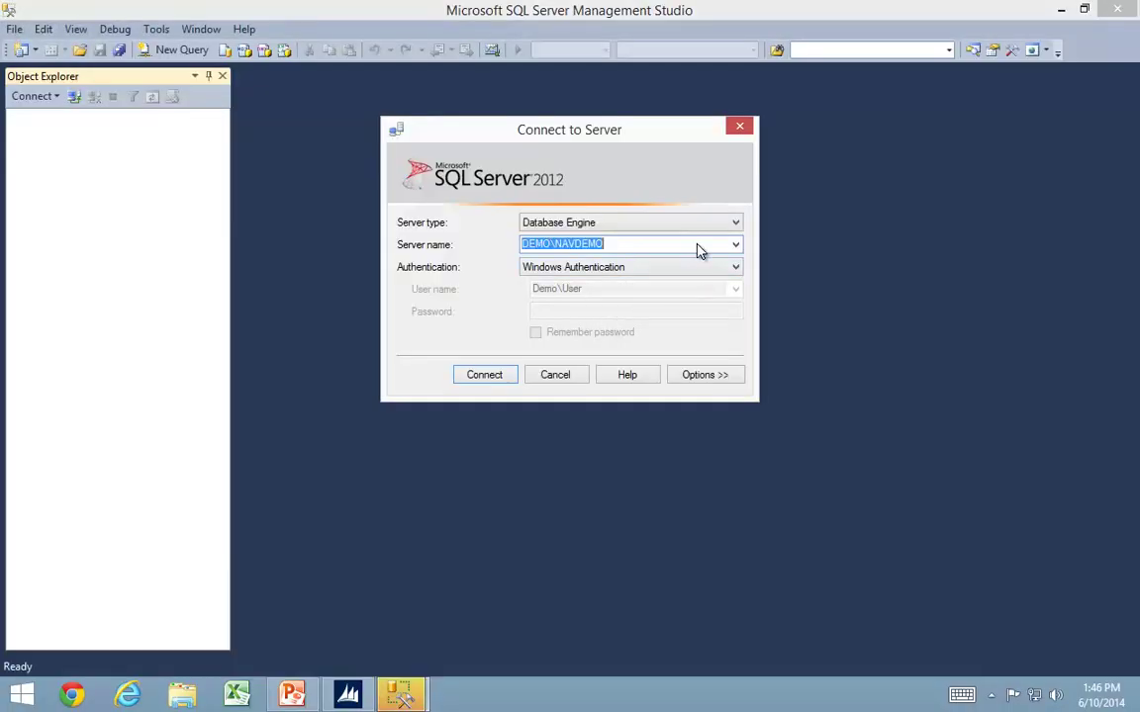
Dismiss the Connect to Server prompt and launch SQL Server Profiler from the Tools menu.
key("Escape")
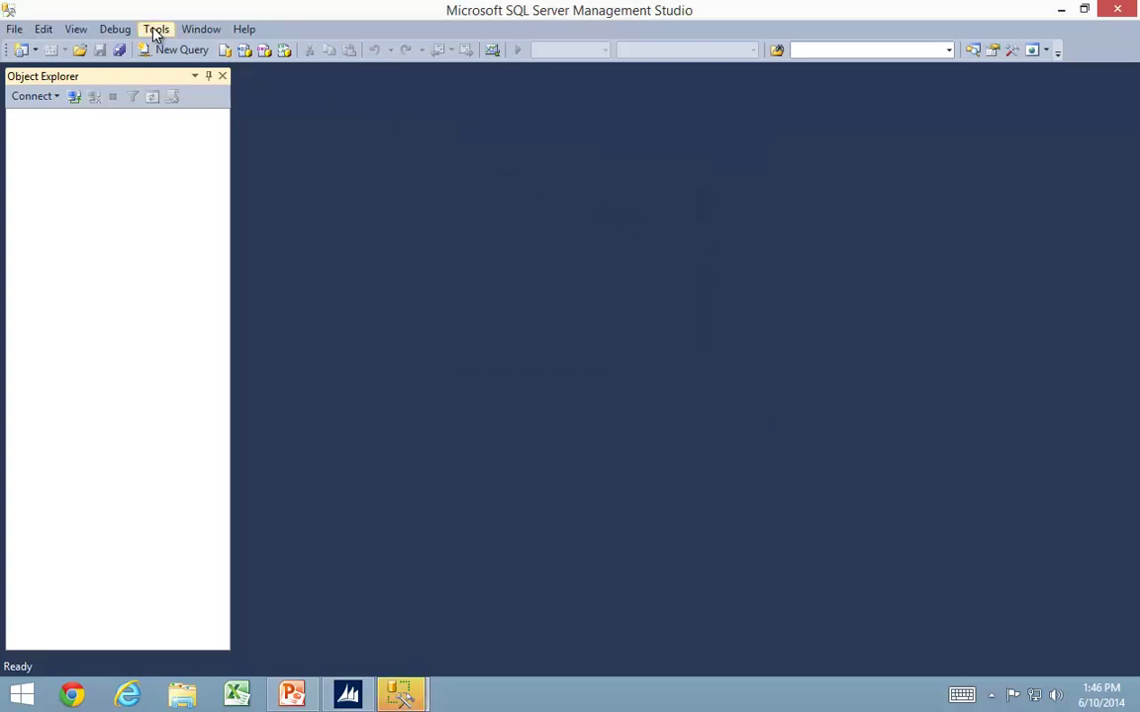
left_click(156, 30)
left_click(71, 51)
left_click(159, 30)
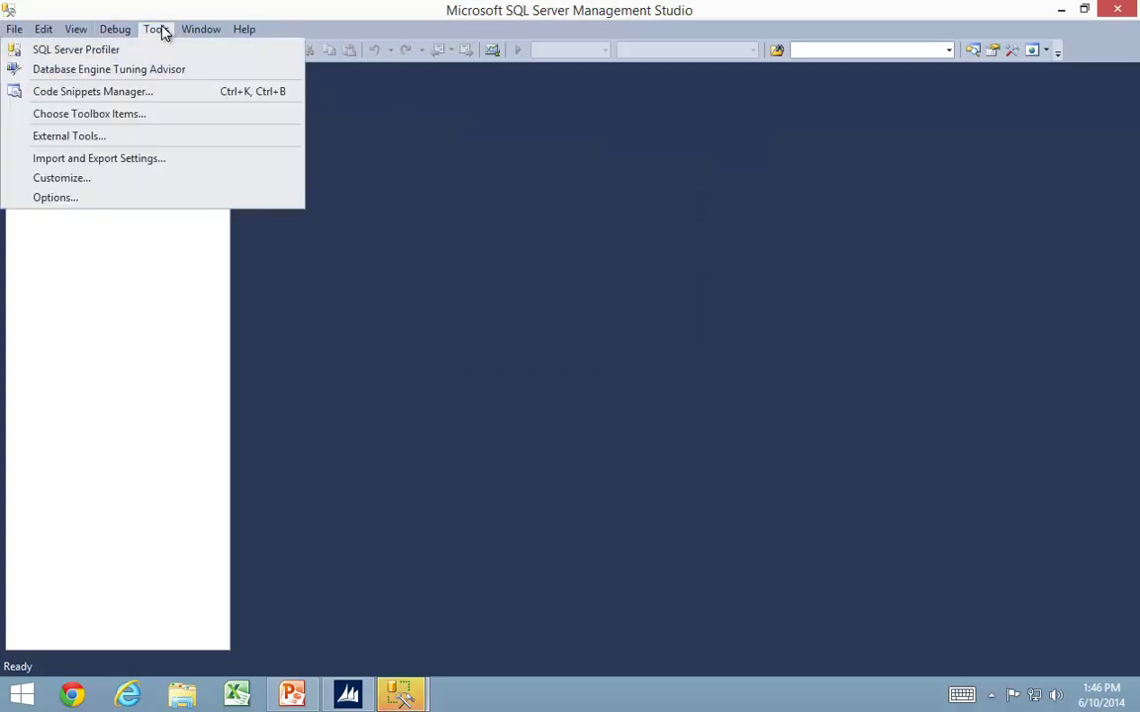
left_click(85, 55)
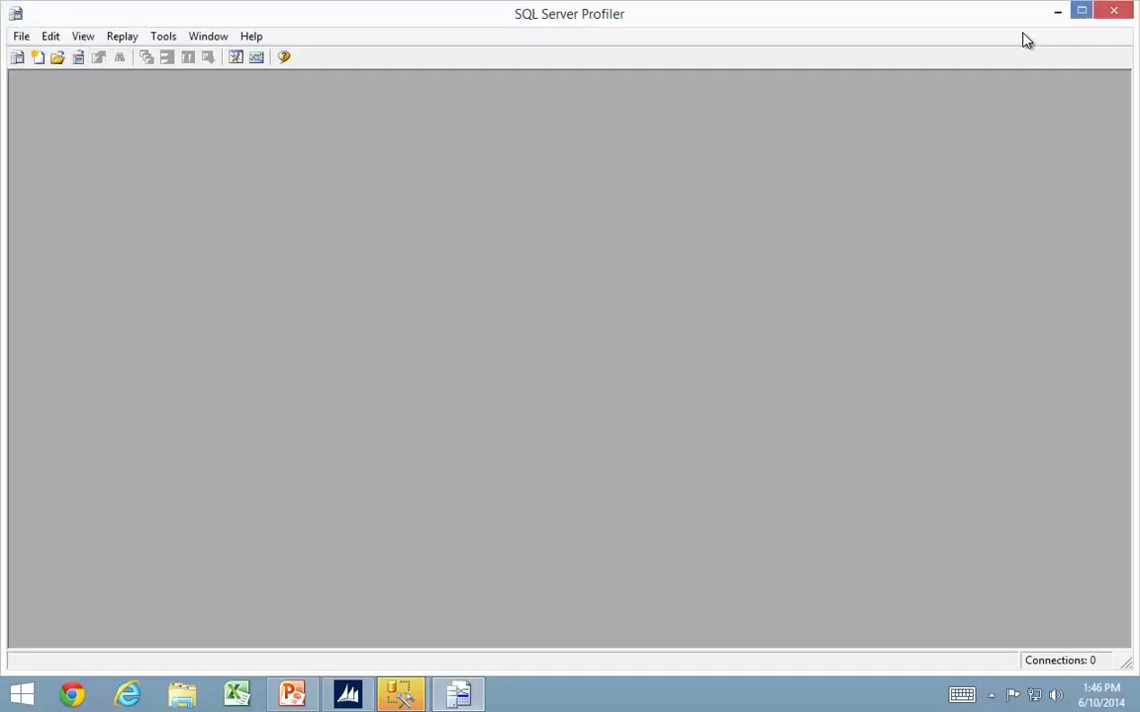
Import NAV Easy Security (SQL 2012).tdf from Downloads > ESL1.12 Easy Security Light > SQL Profiler.
left_click(21, 38)
mouse_move(56, 195)
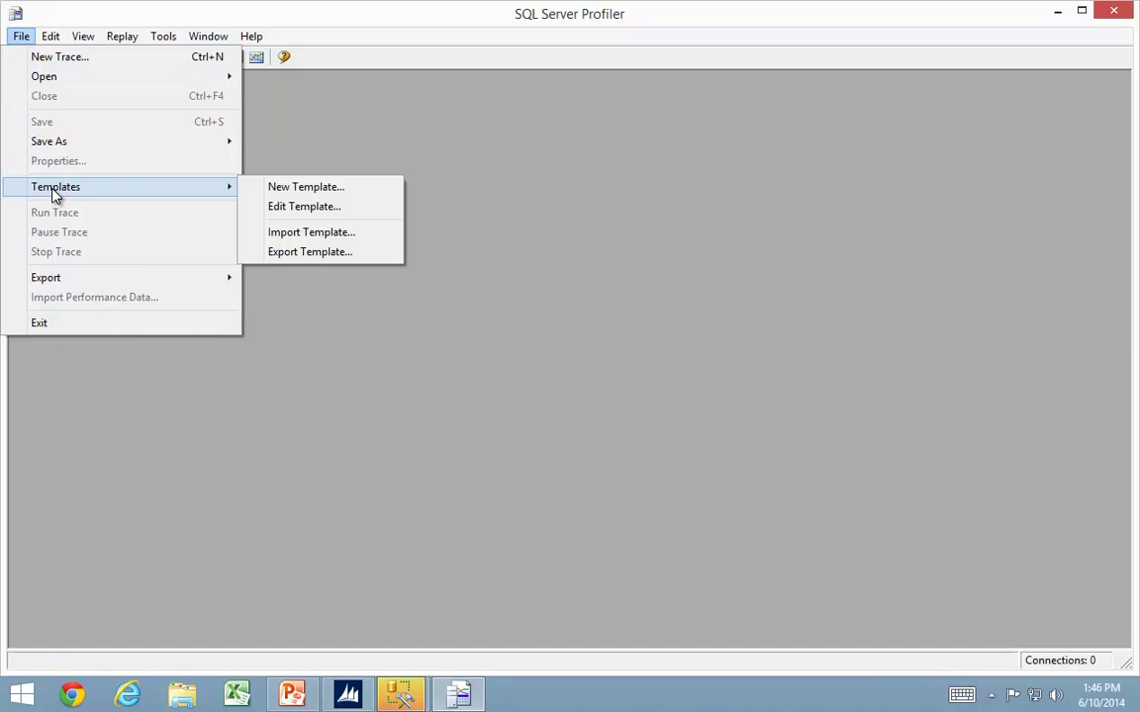
left_click(308, 233)
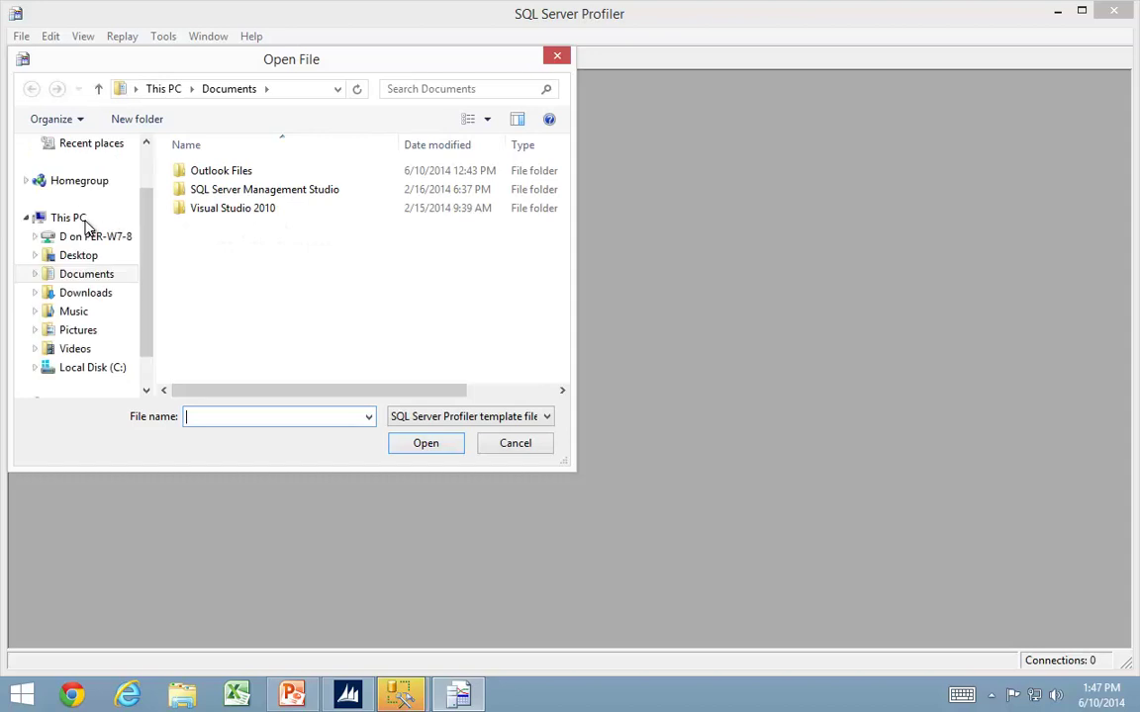
left_click(87, 294)
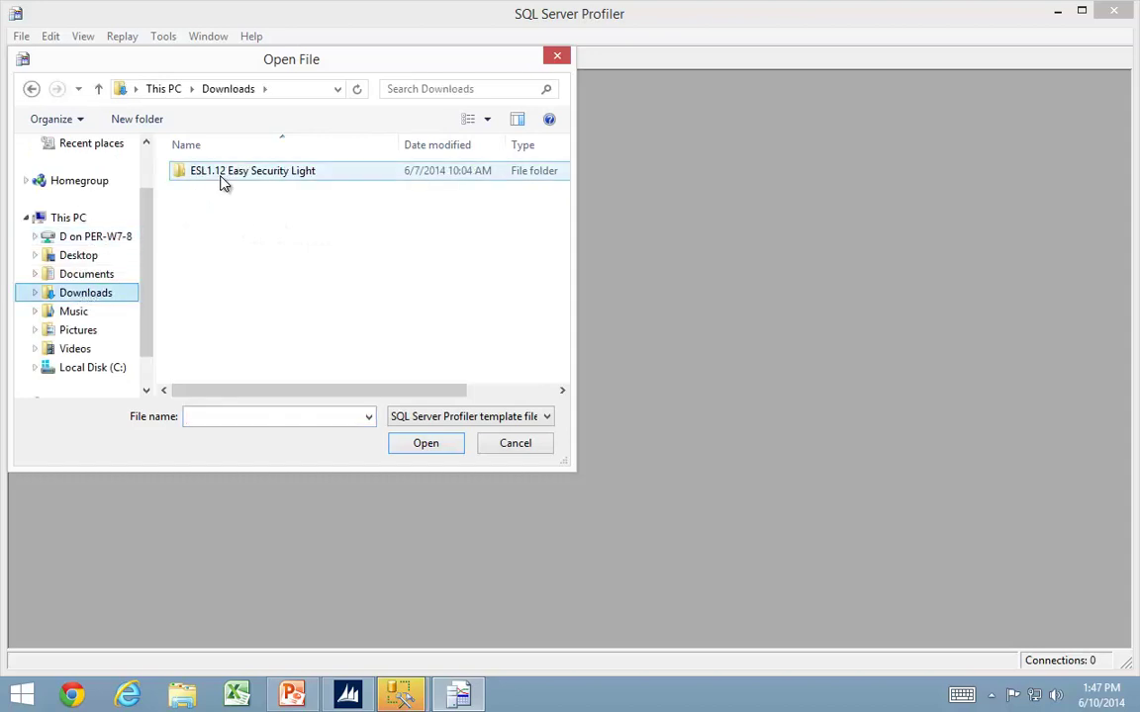
double_click(224, 179)
double_click(237, 379)
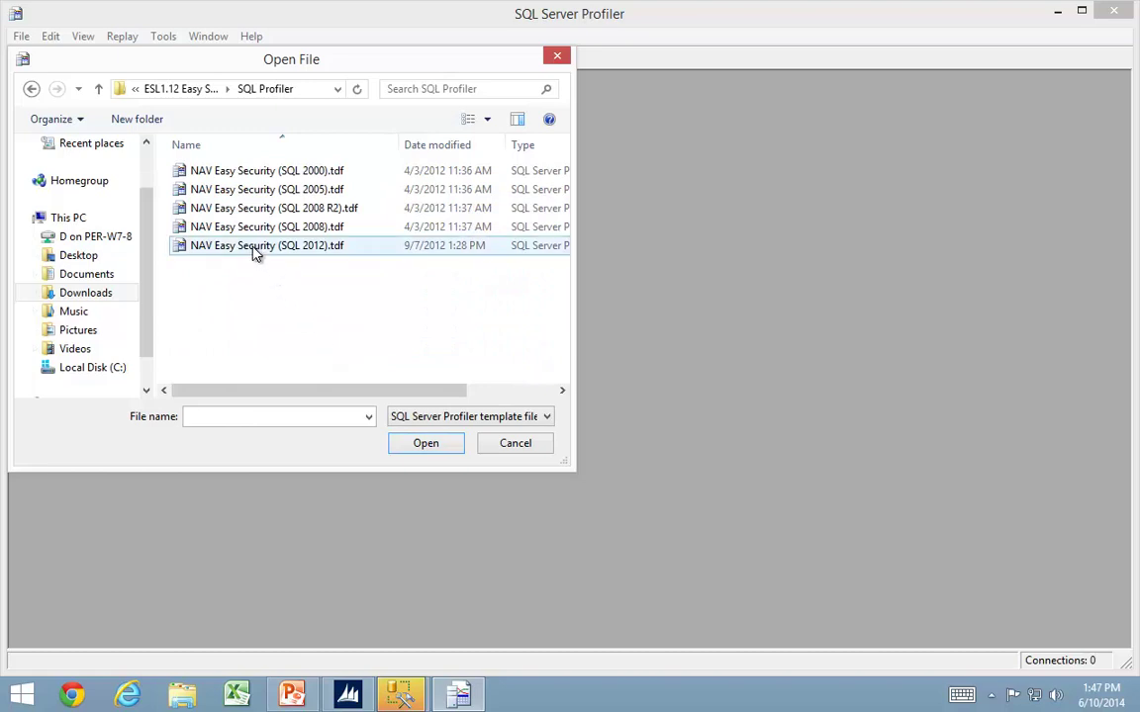
left_click(259, 249)
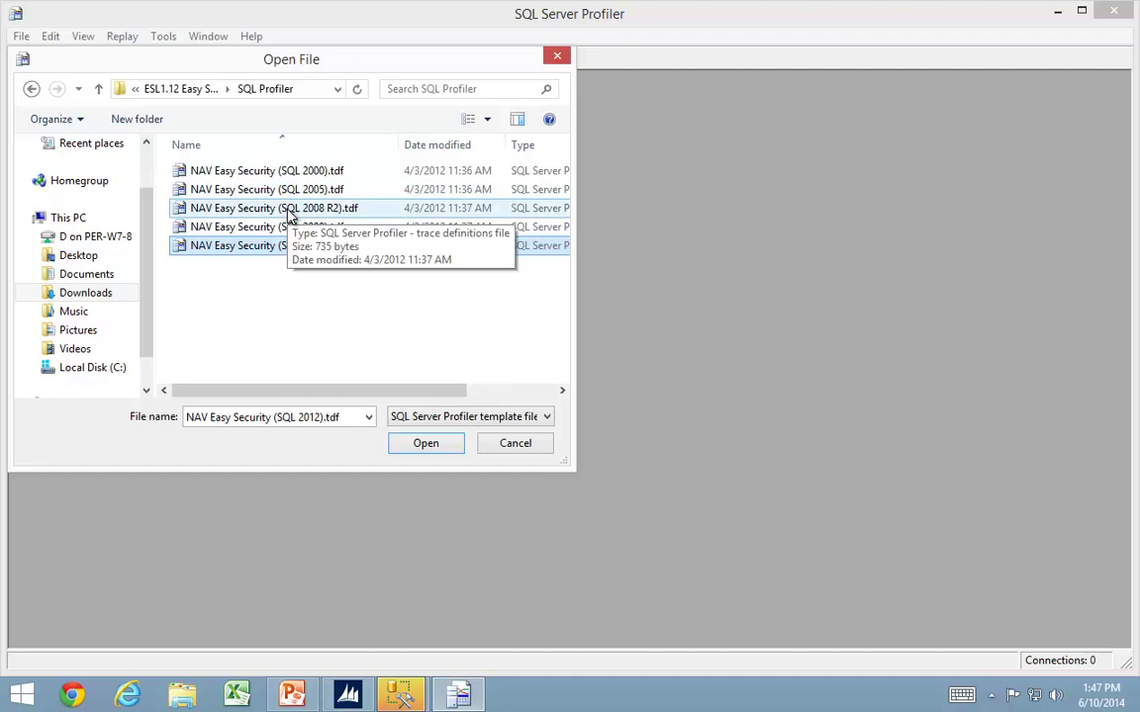
left_click(424, 445)
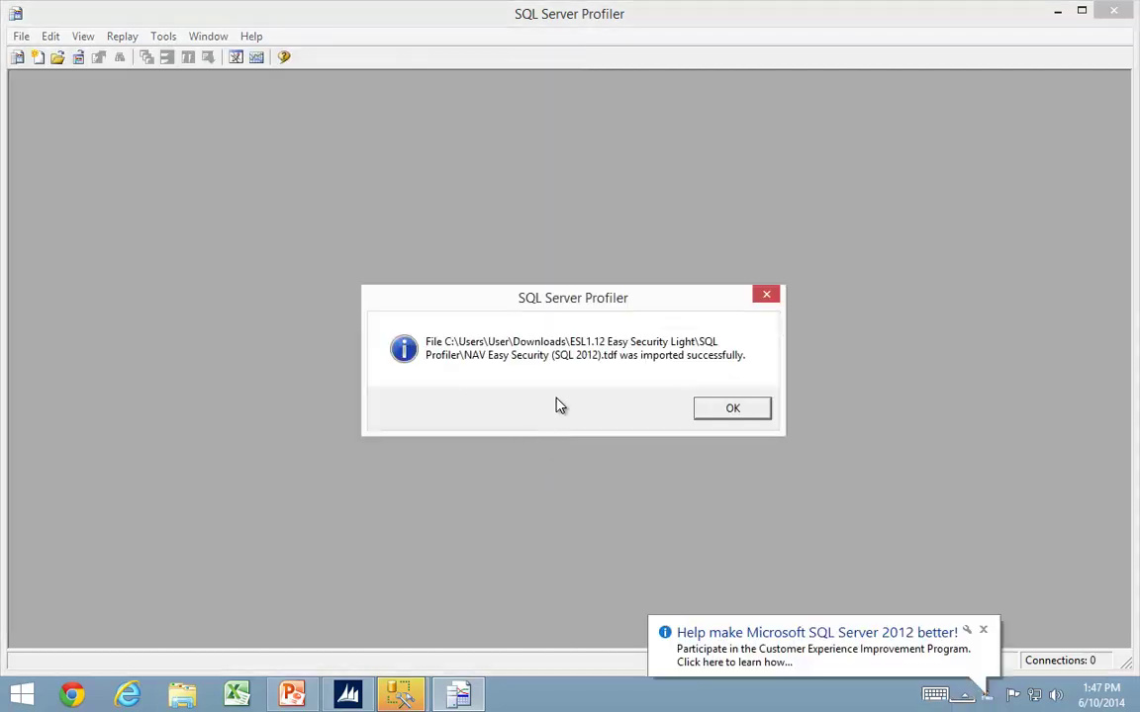
Acknowledge the import and open the NAV Easy Security (SQL 2012) template for editing.
left_click(733, 410)
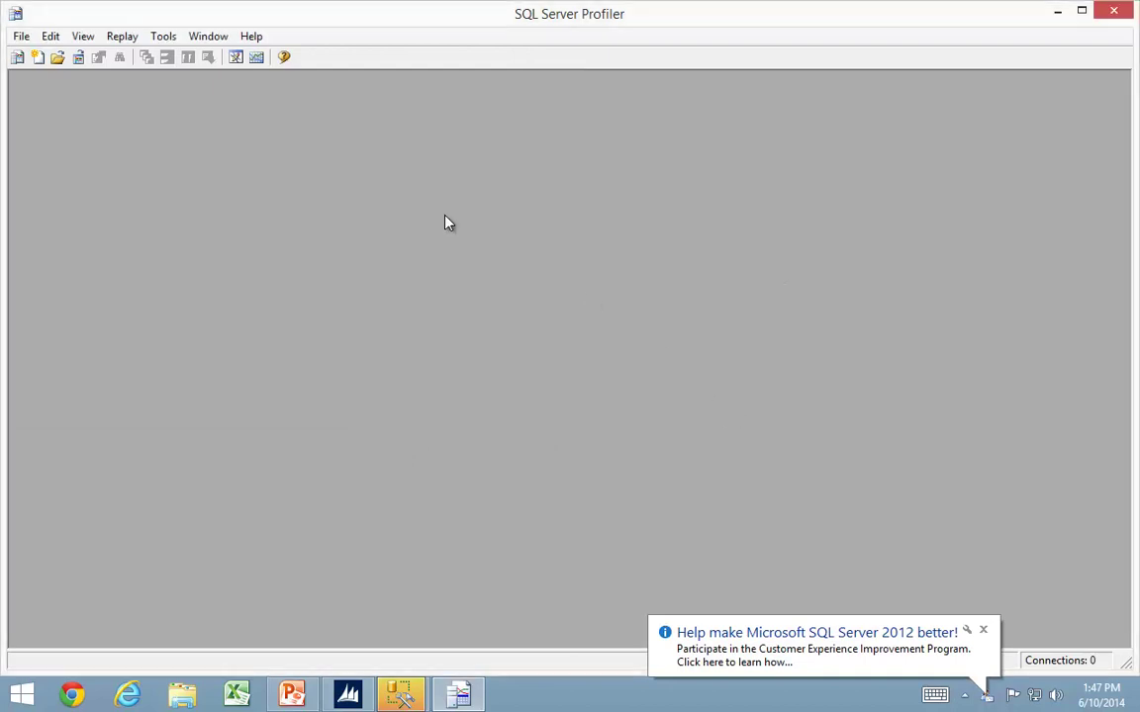
left_click(21, 35)
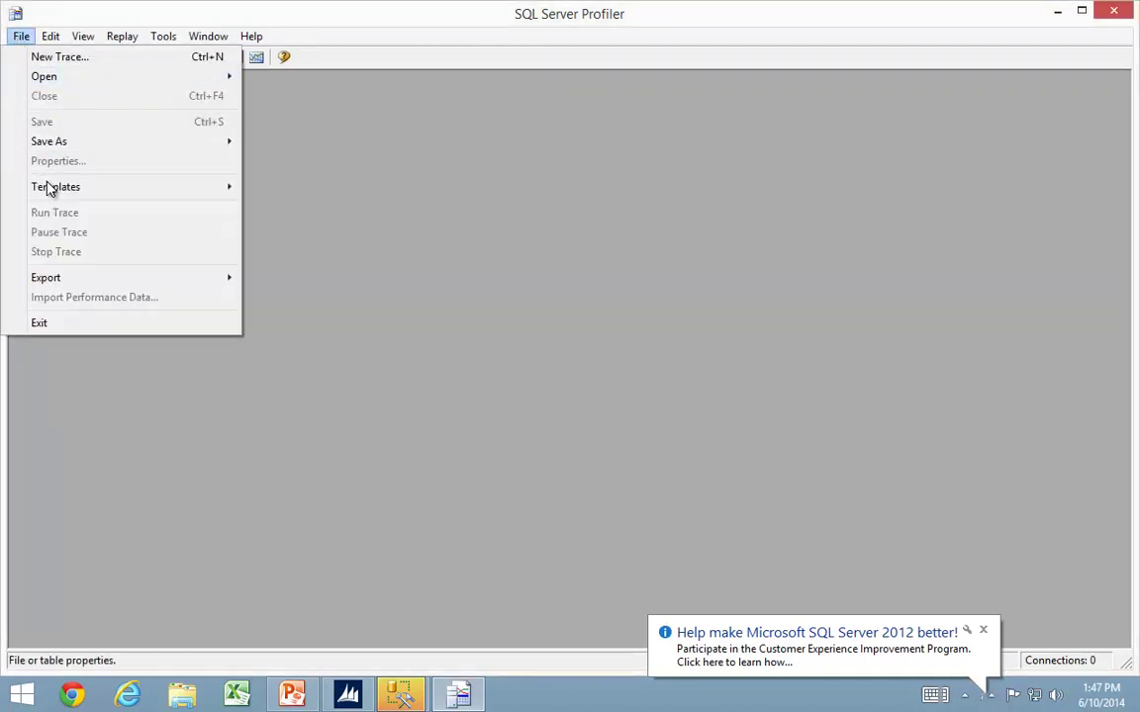
mouse_move(55, 188)
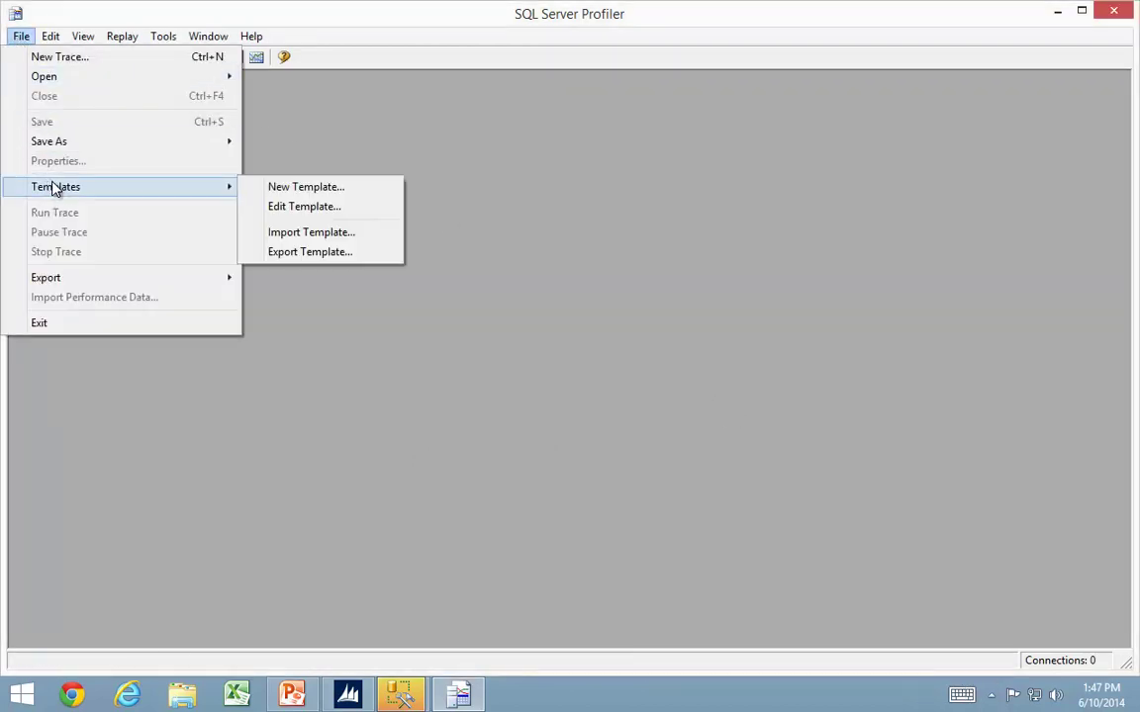
left_click(305, 210)
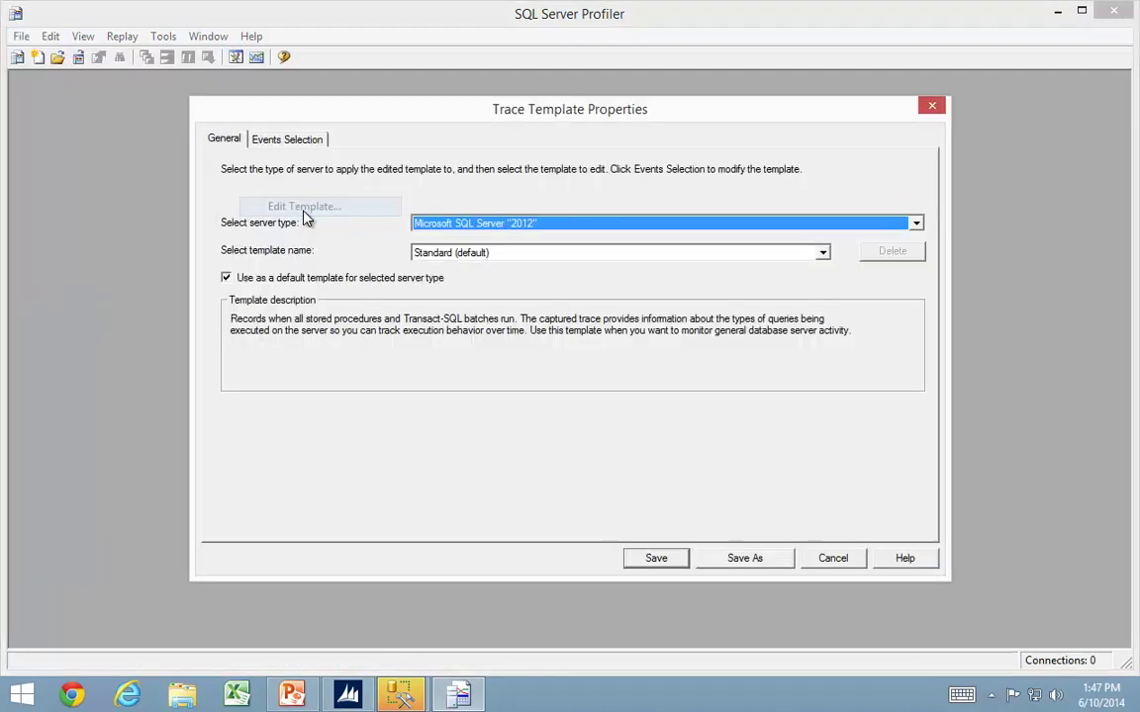
left_click(823, 255)
left_click(484, 264)
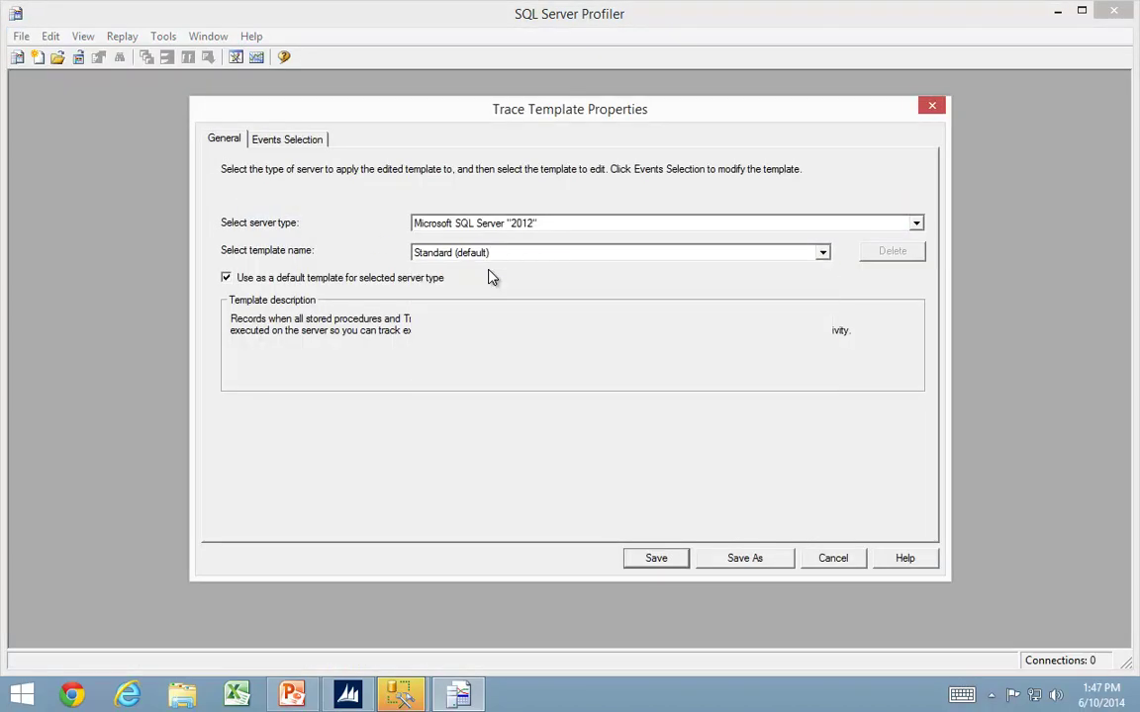
Add a DatabaseName Like %Training% column filter to the template.
left_click(288, 143)
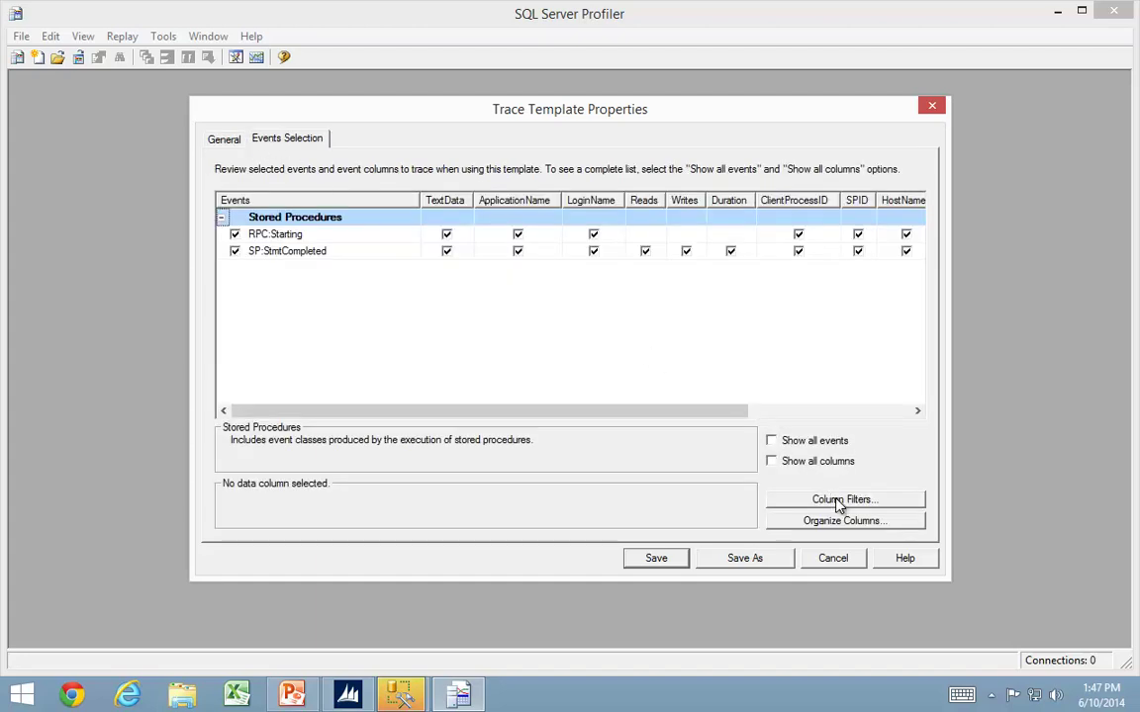
left_click(844, 501)
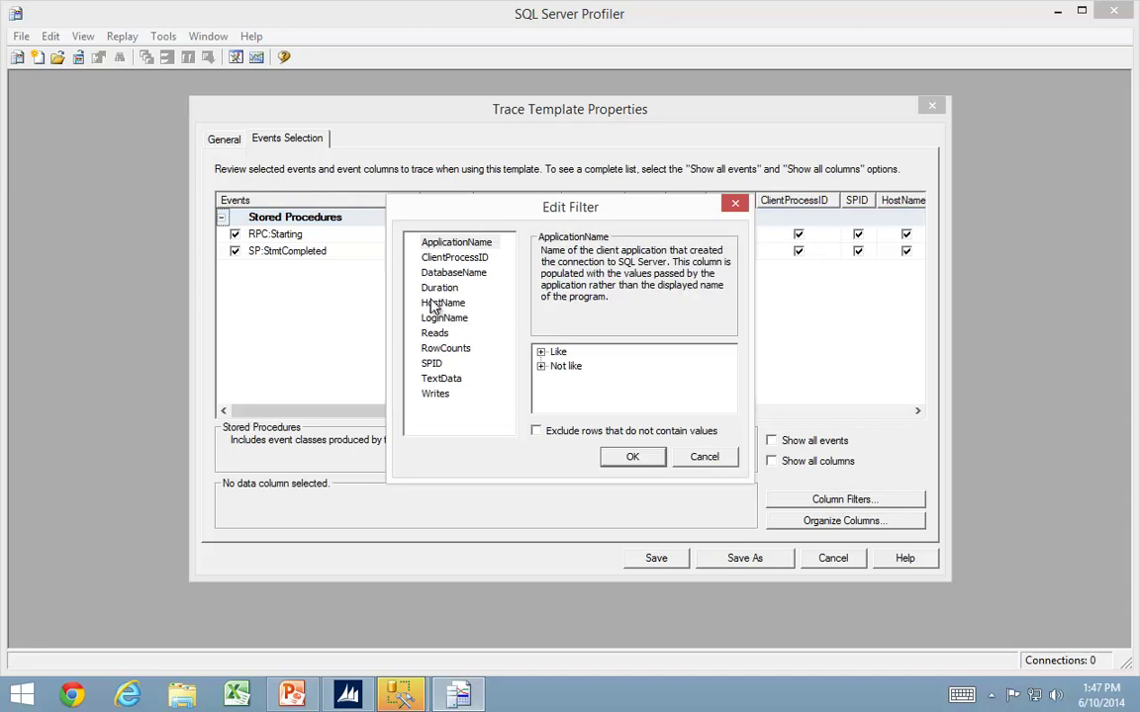
left_click(440, 273)
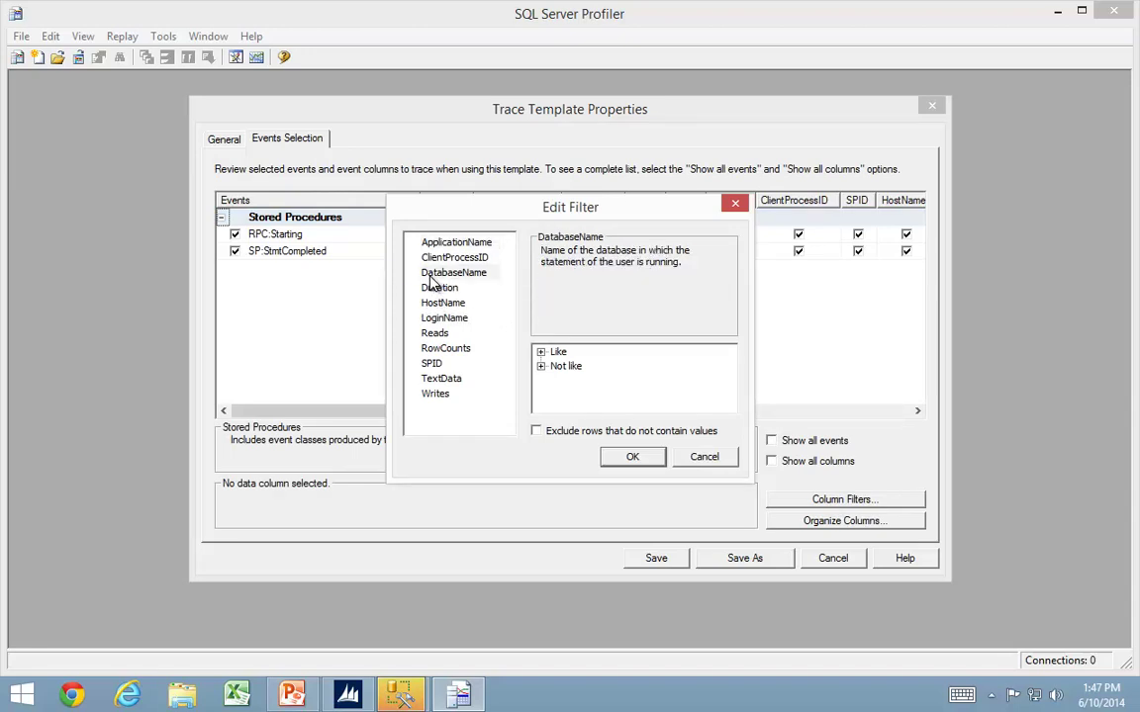
left_click(540, 352)
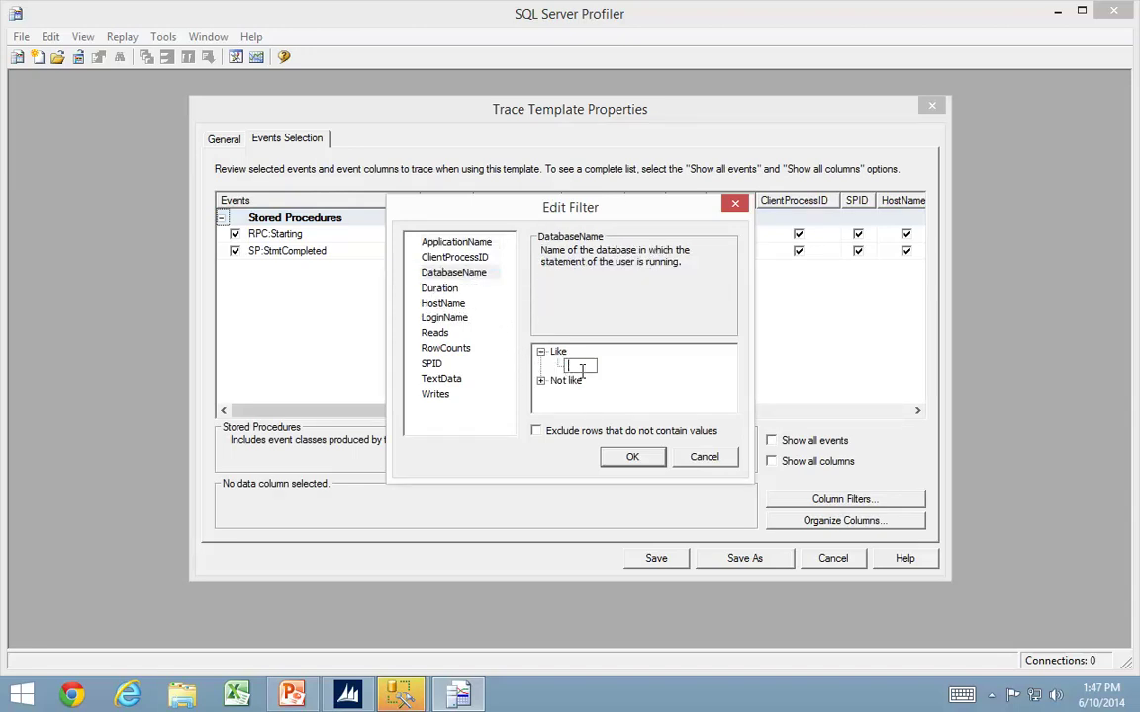
type("%Training%")
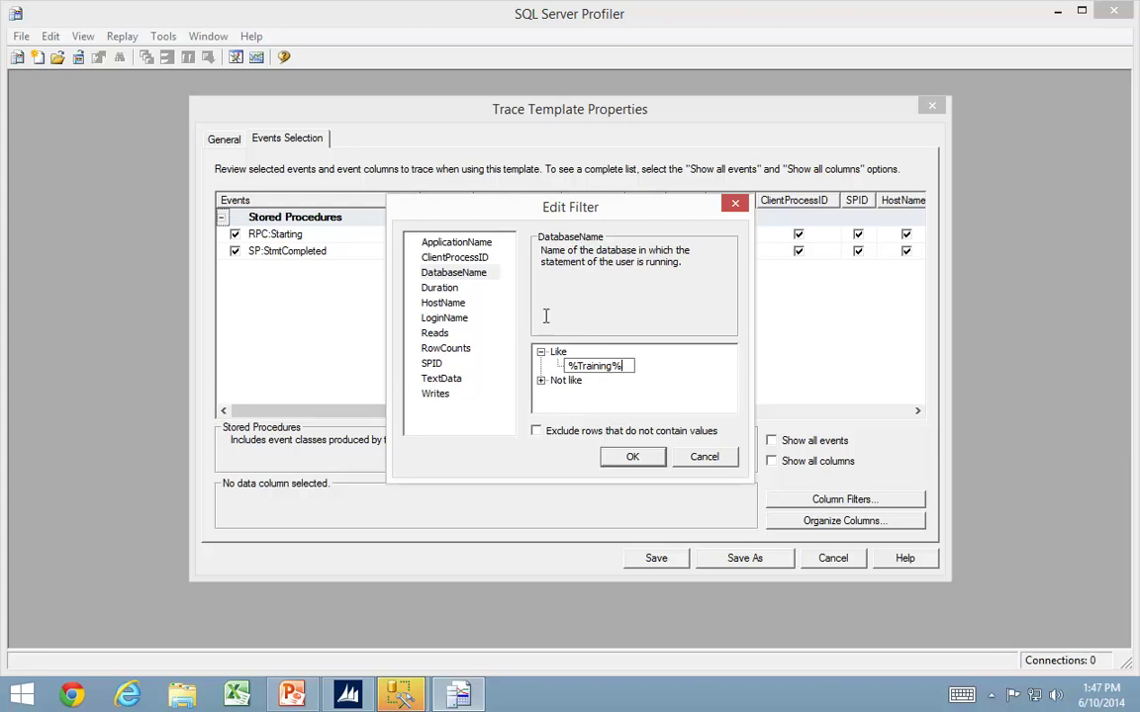
left_click(633, 456)
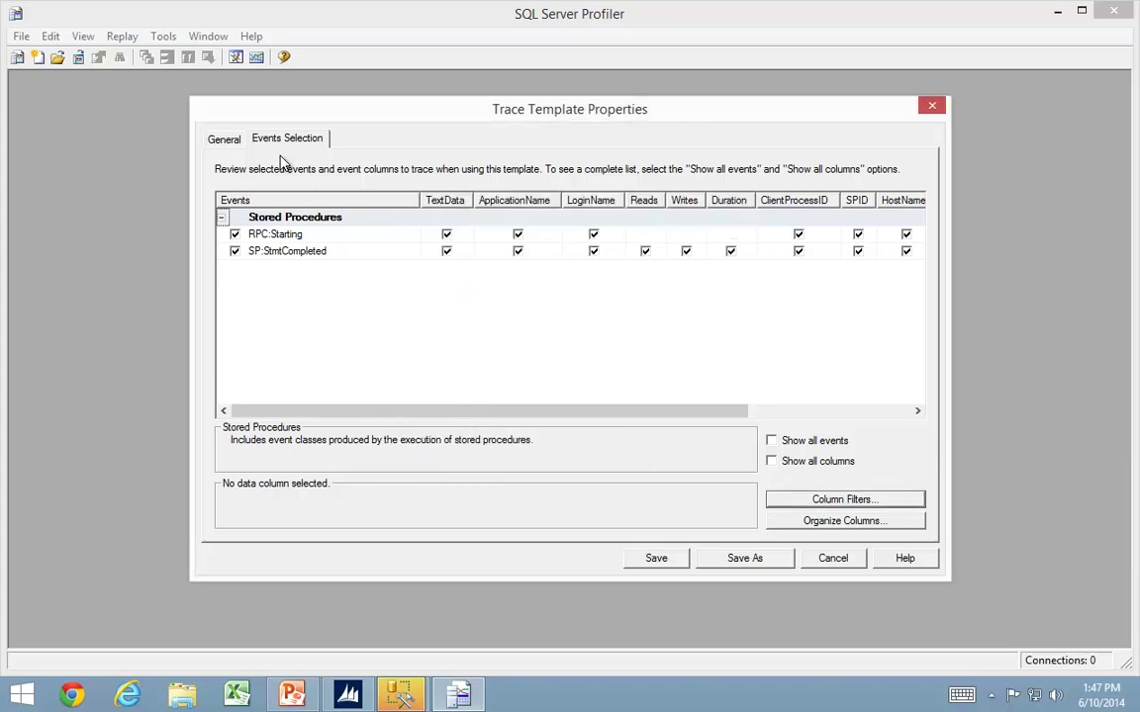
Make NAV Easy Security (SQL 2012) the default SQL Server 2012 template.
left_click(230, 144)
left_click(582, 255)
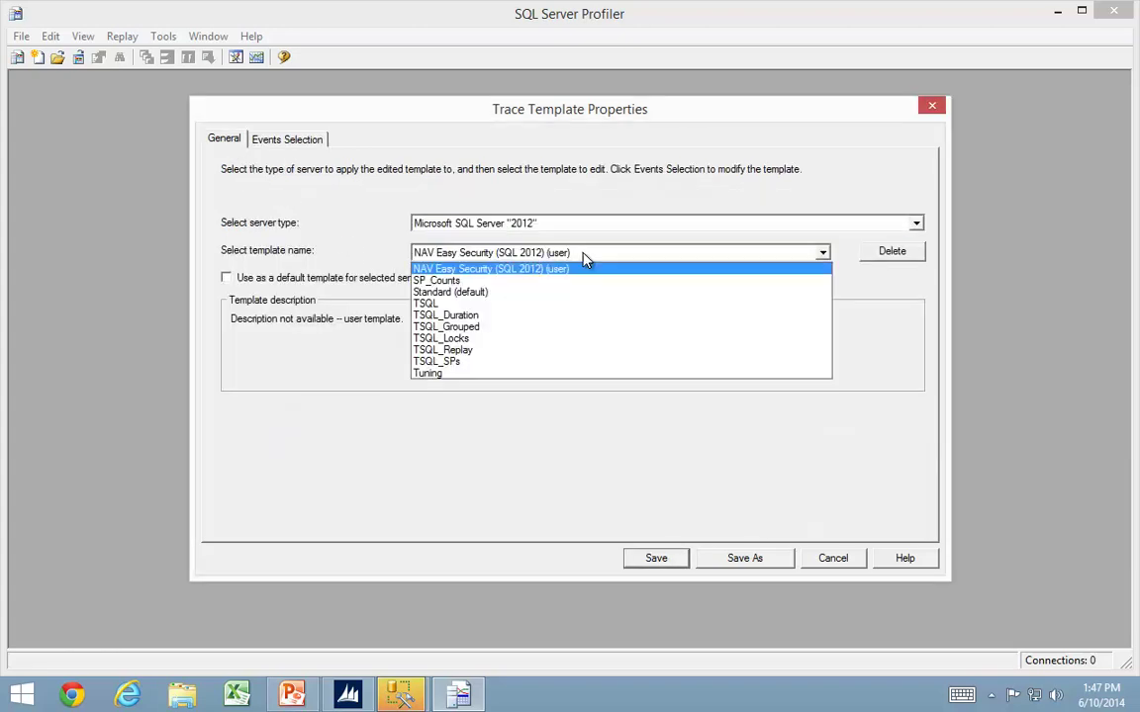
left_click(530, 257)
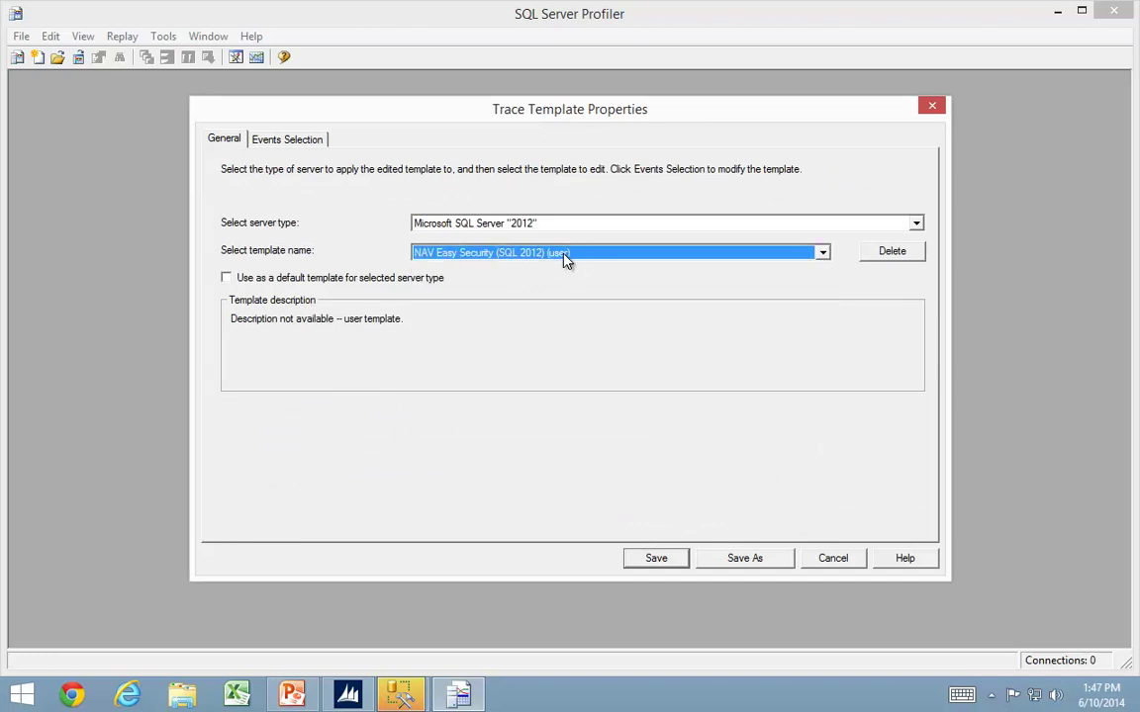
left_click(227, 277)
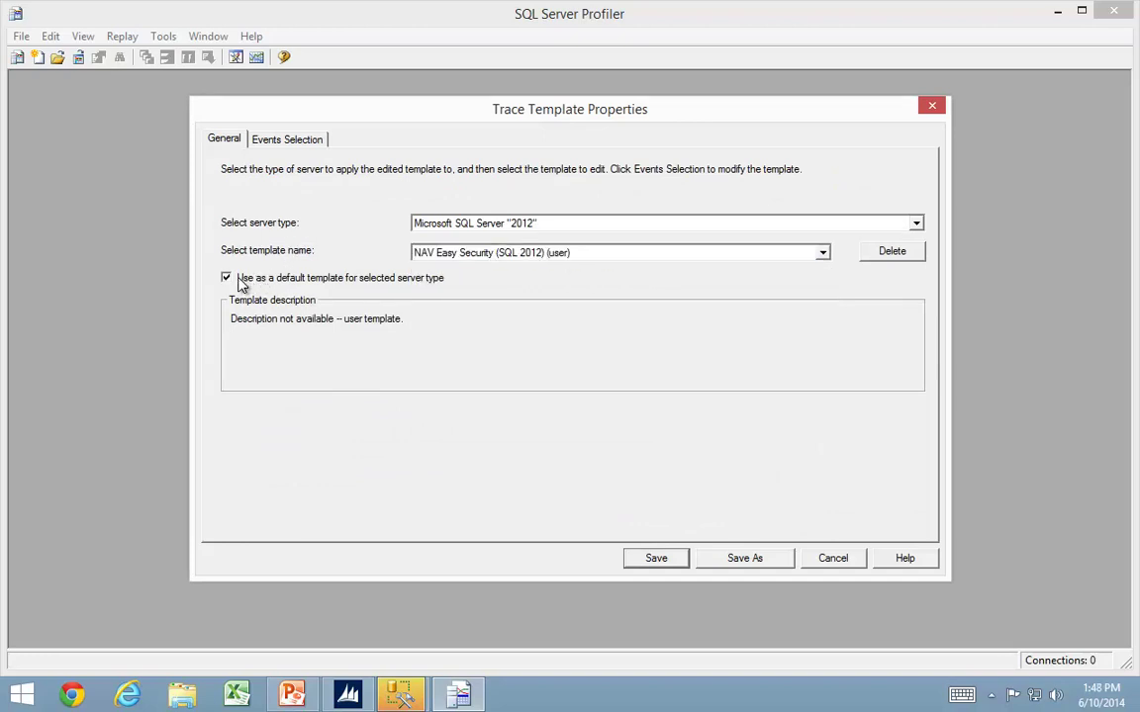
Save the edited template and start a new trace connected to the NAV demo server.
left_click(657, 558)
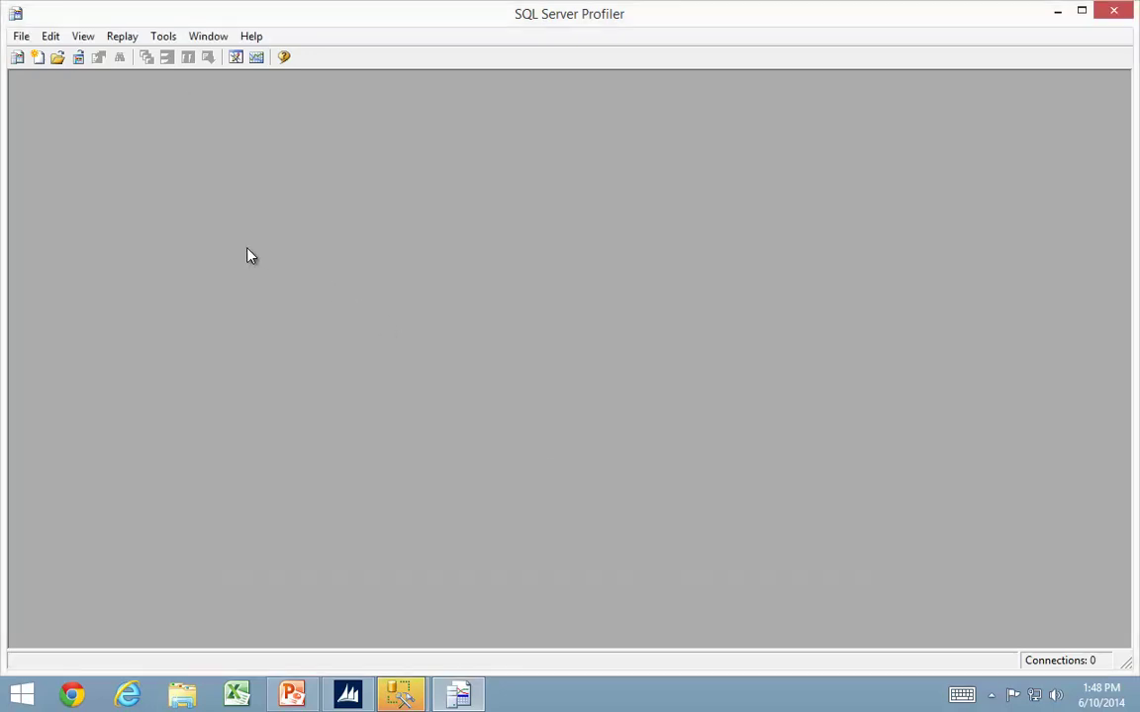
left_click(17, 62)
left_click(17, 61)
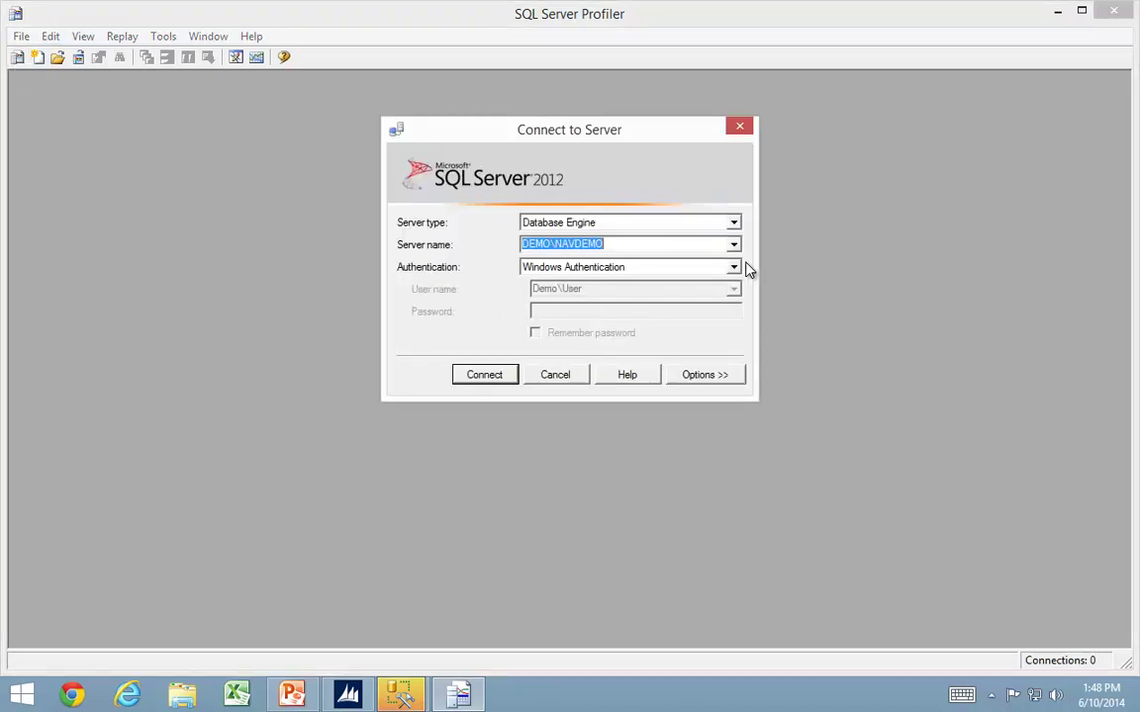
left_click(484, 375)
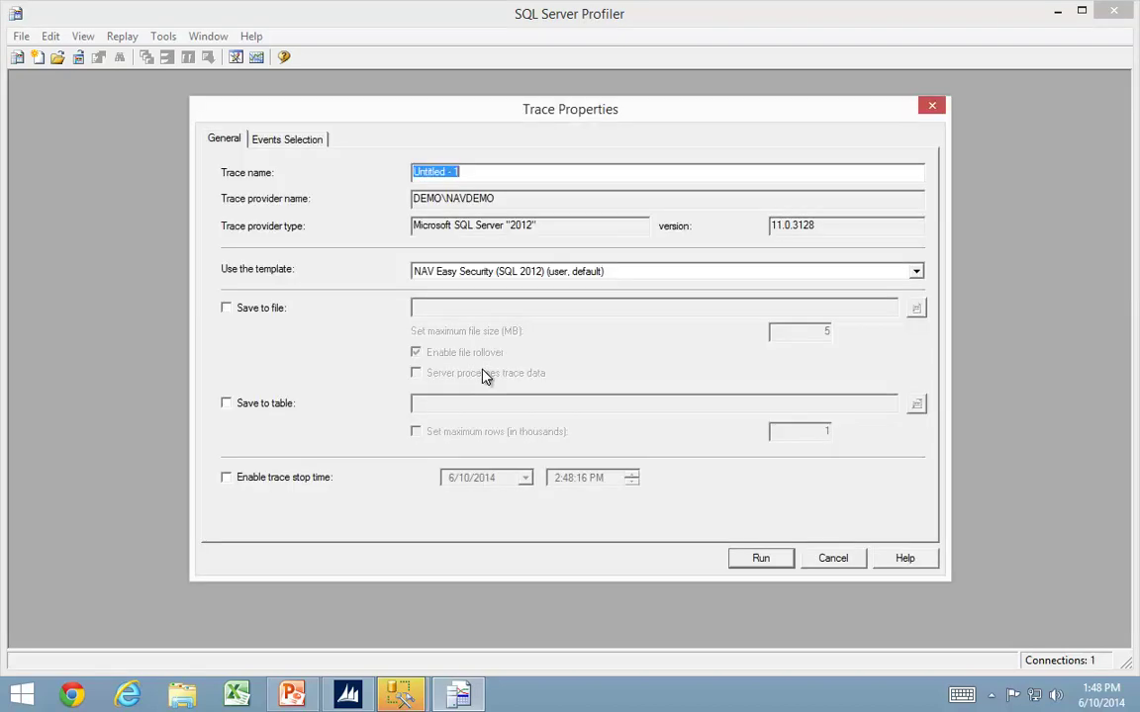
Filter the trace on DatabaseName Like %Training%, run it, and maximize the trace window.
left_click(290, 141)
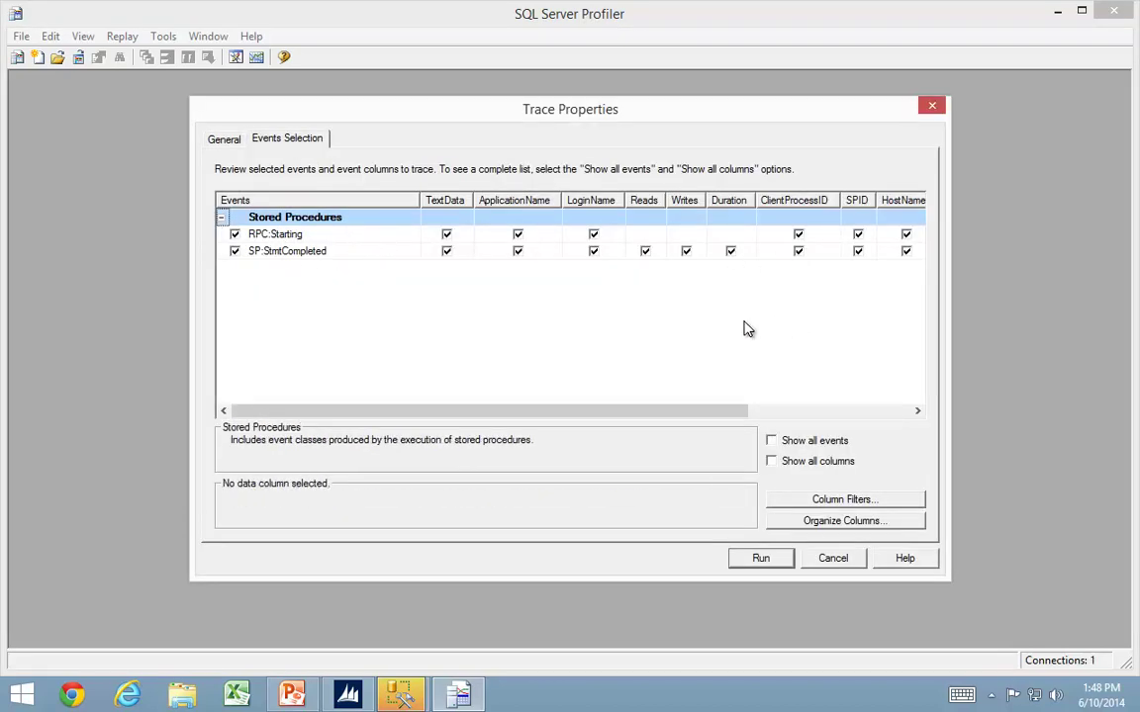
left_click(846, 500)
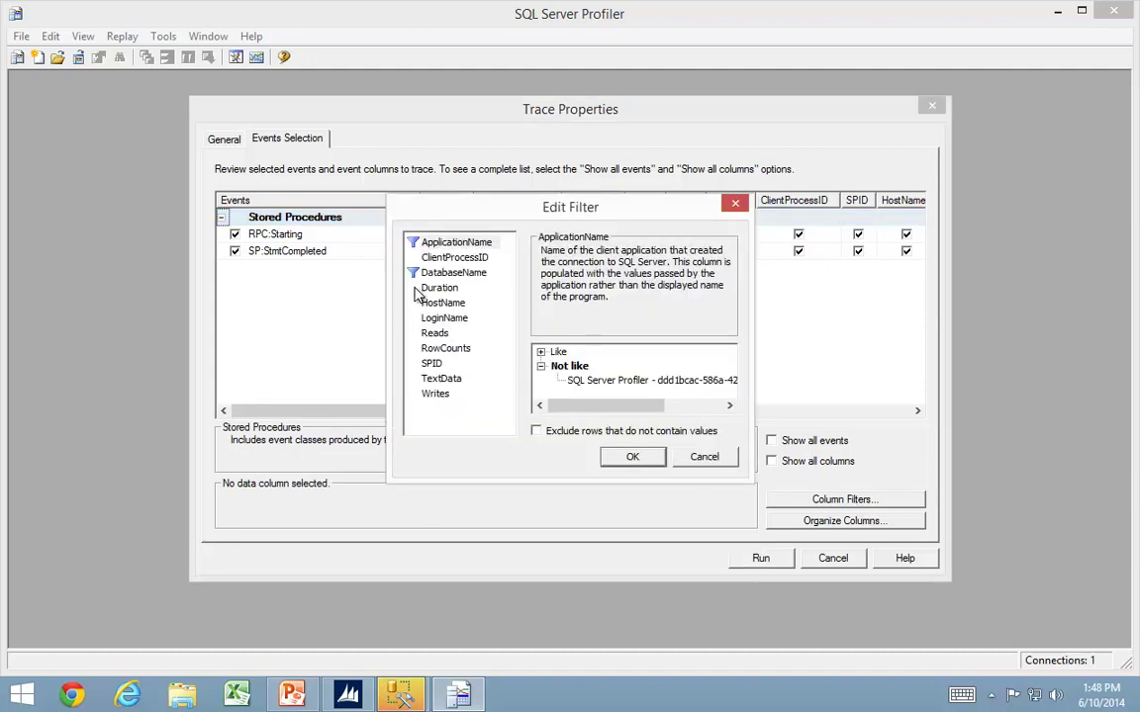
left_click(456, 277)
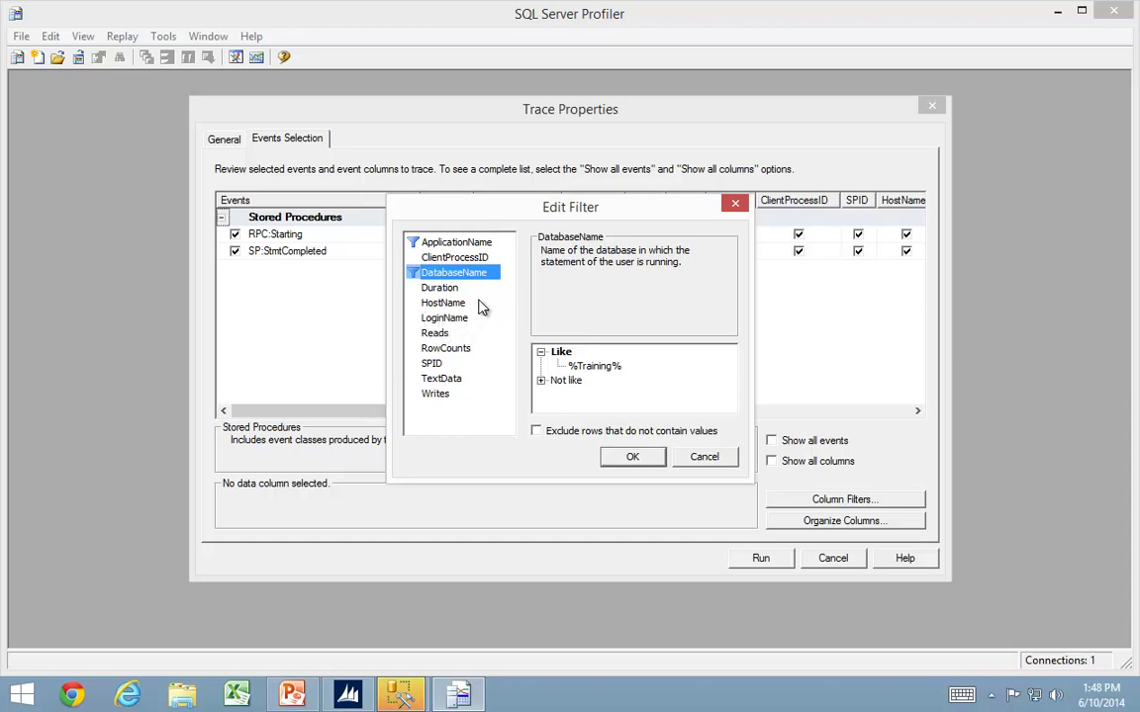
left_click(649, 459)
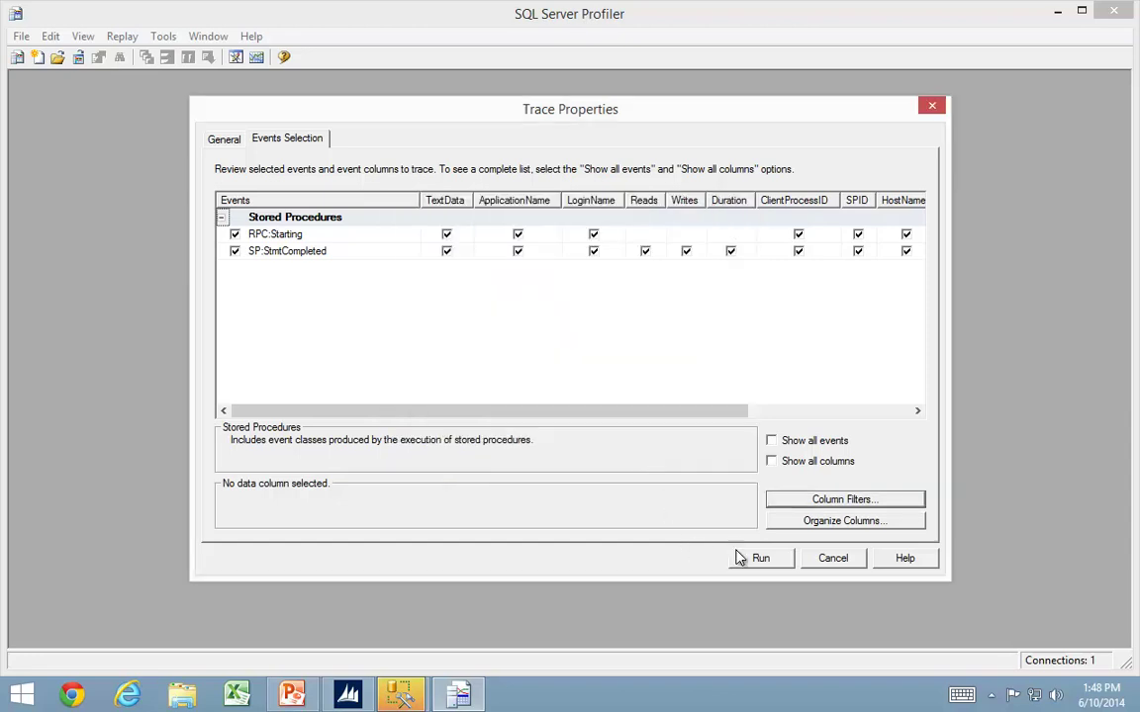
left_click(761, 559)
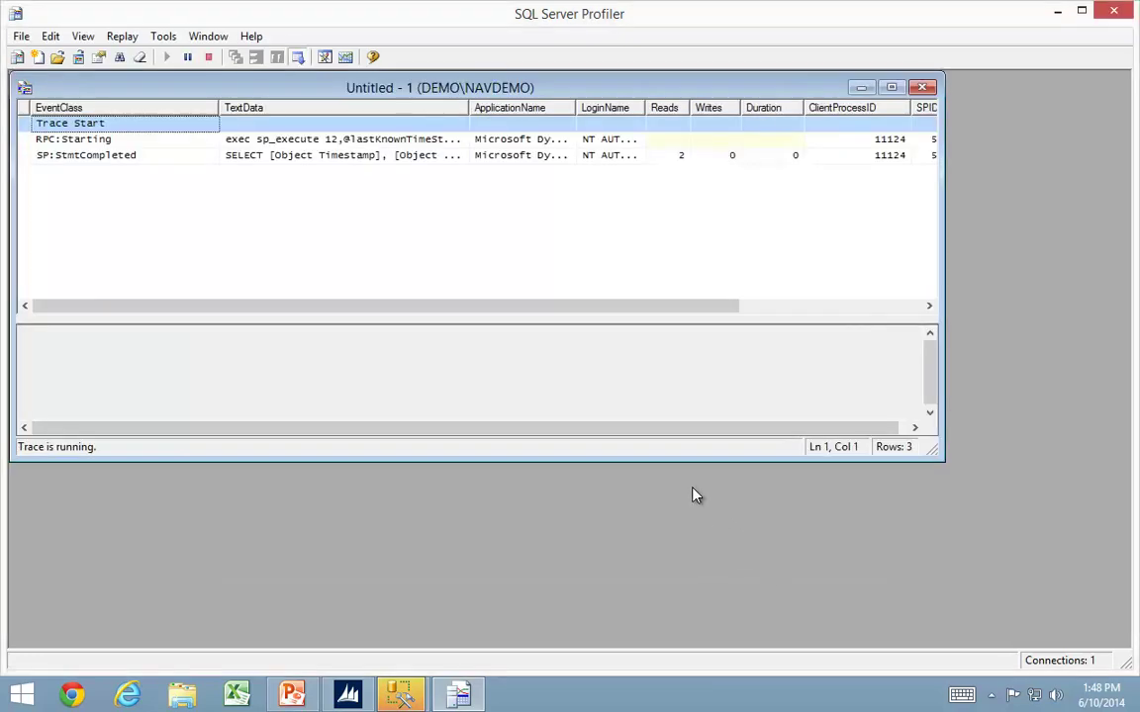
left_click(851, 155)
double_click(801, 81)
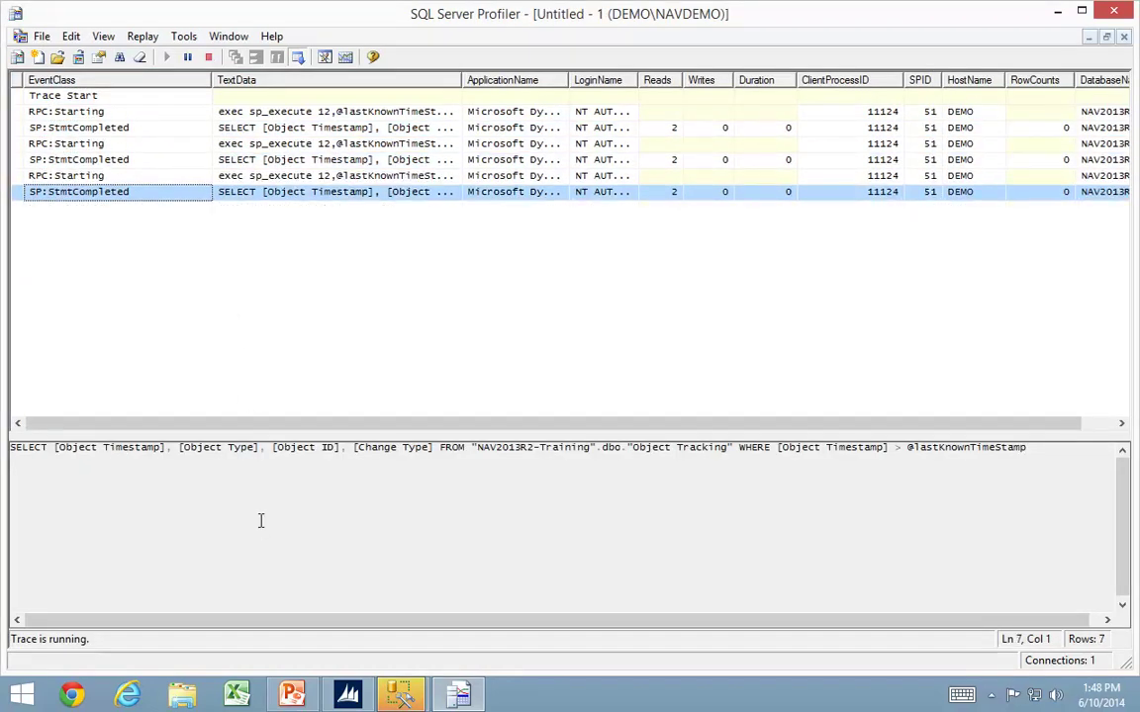
Open customer 10000, The Cannon Group PLC, from Sales & Marketing > Order Processing > Customers.
left_click(349, 697)
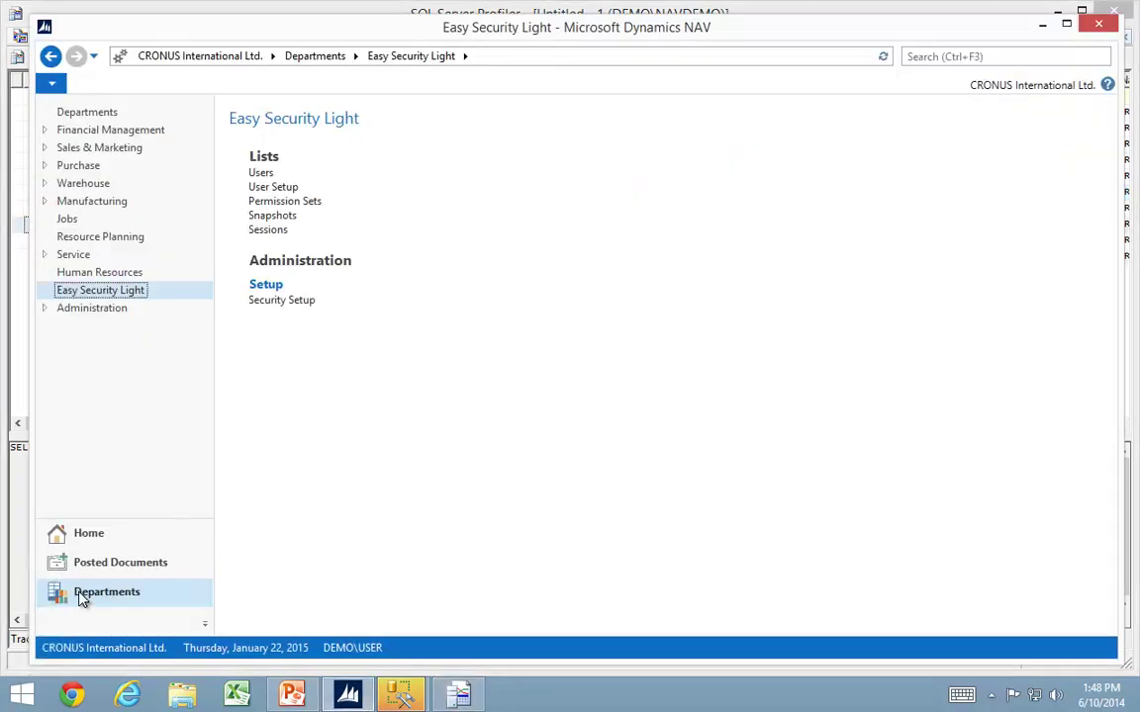
left_click(71, 148)
left_click(79, 183)
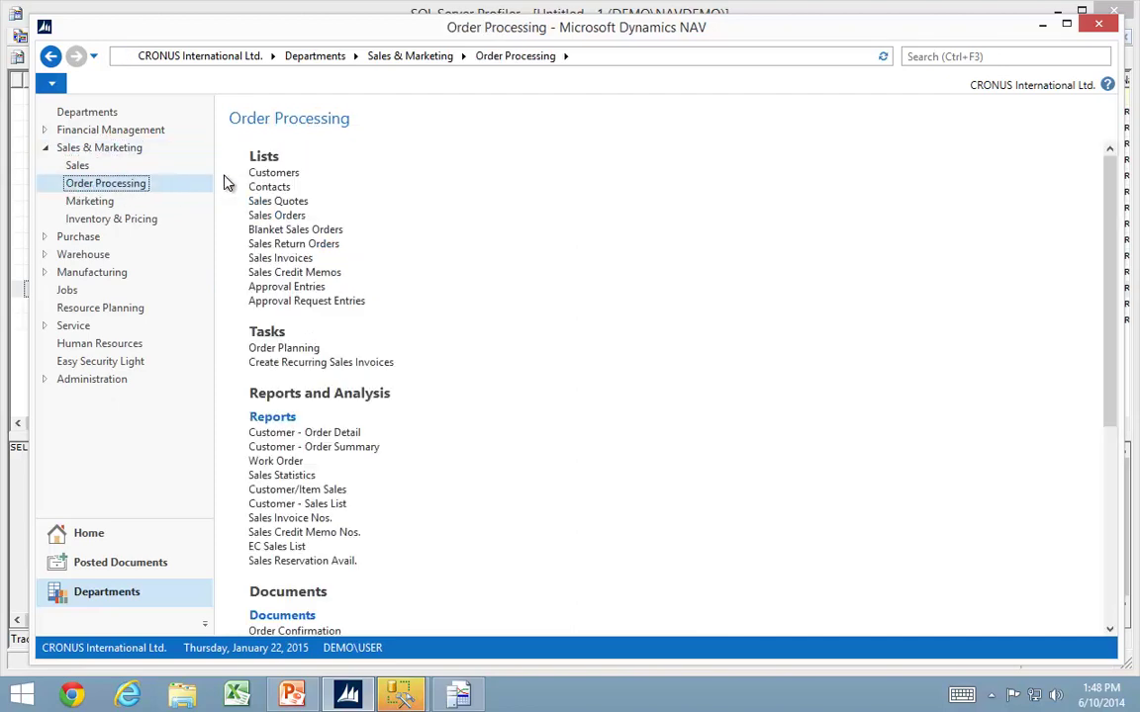
left_click(265, 174)
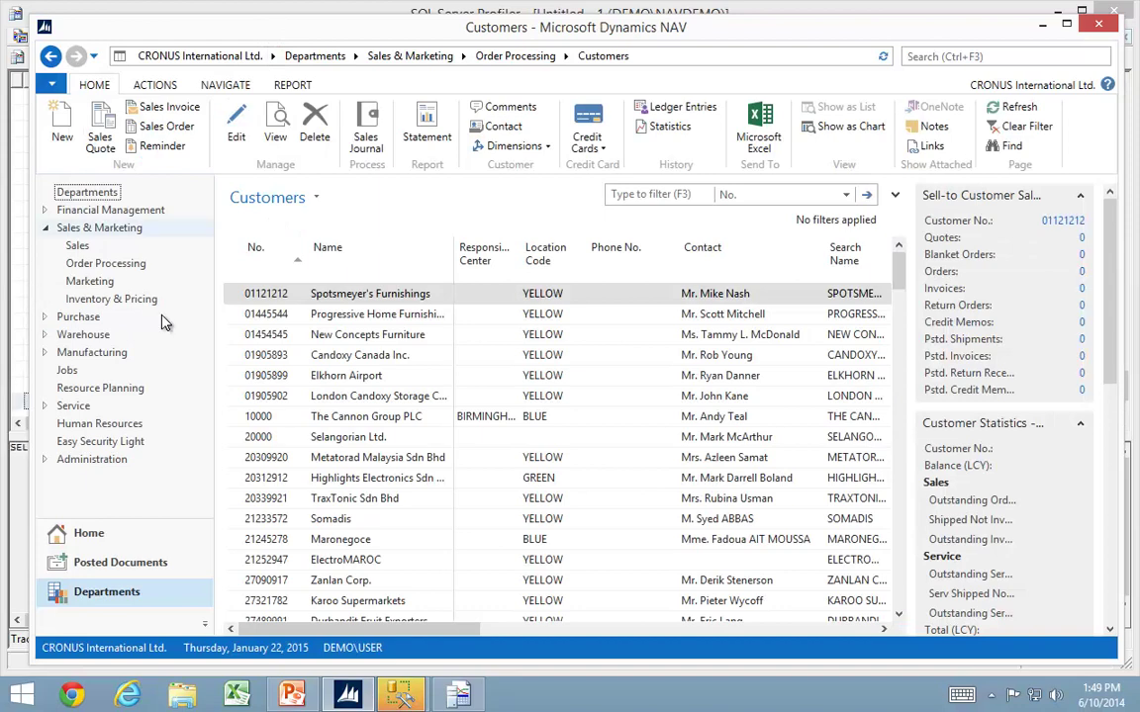
left_click(236, 419)
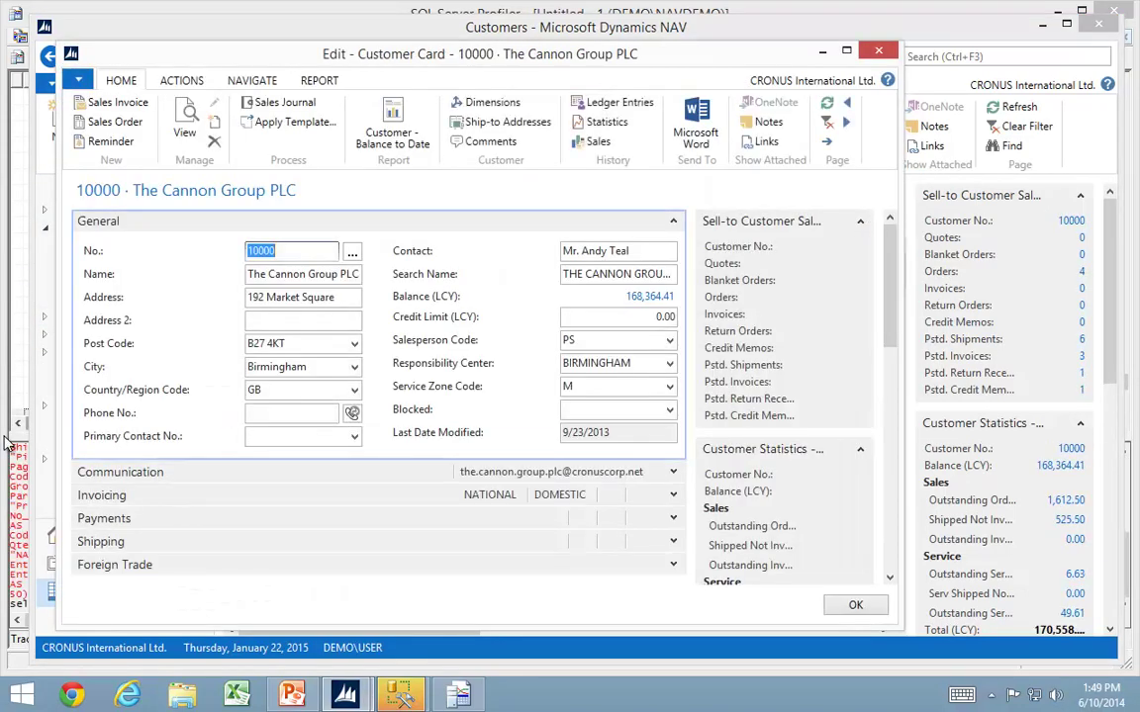
Set Address 2 to 'Suite 120', close the card, and stop the Profiler trace.
left_click(272, 319)
type("Suite 12")
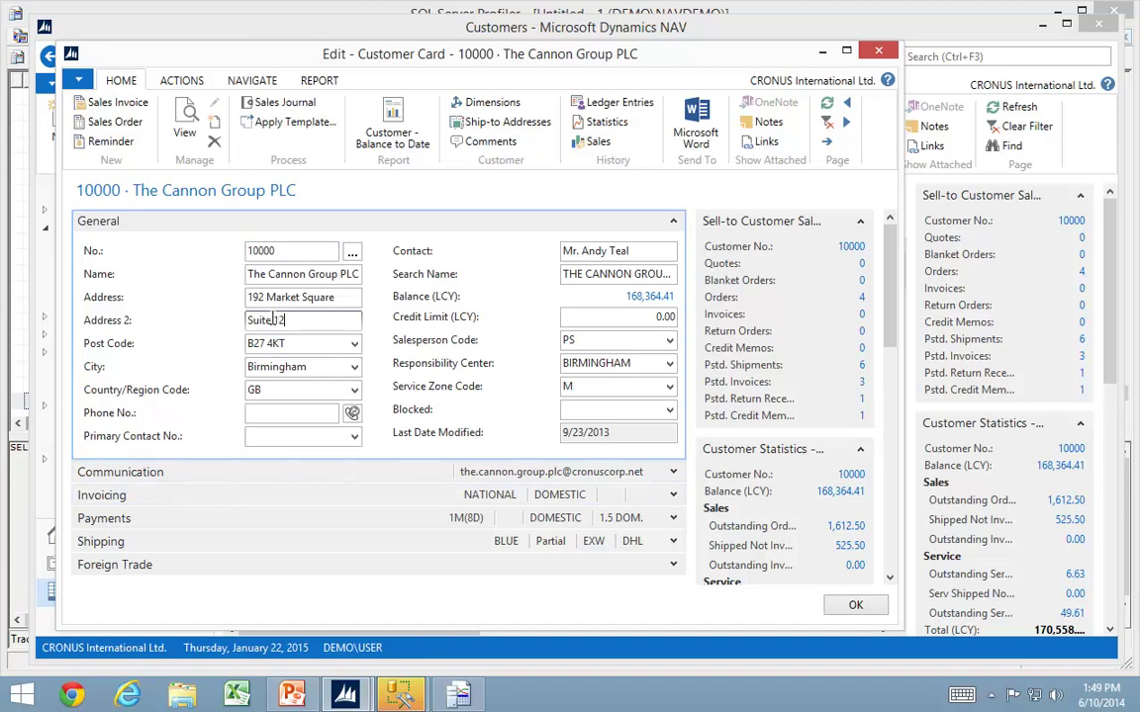
type("0")
key("Tab")
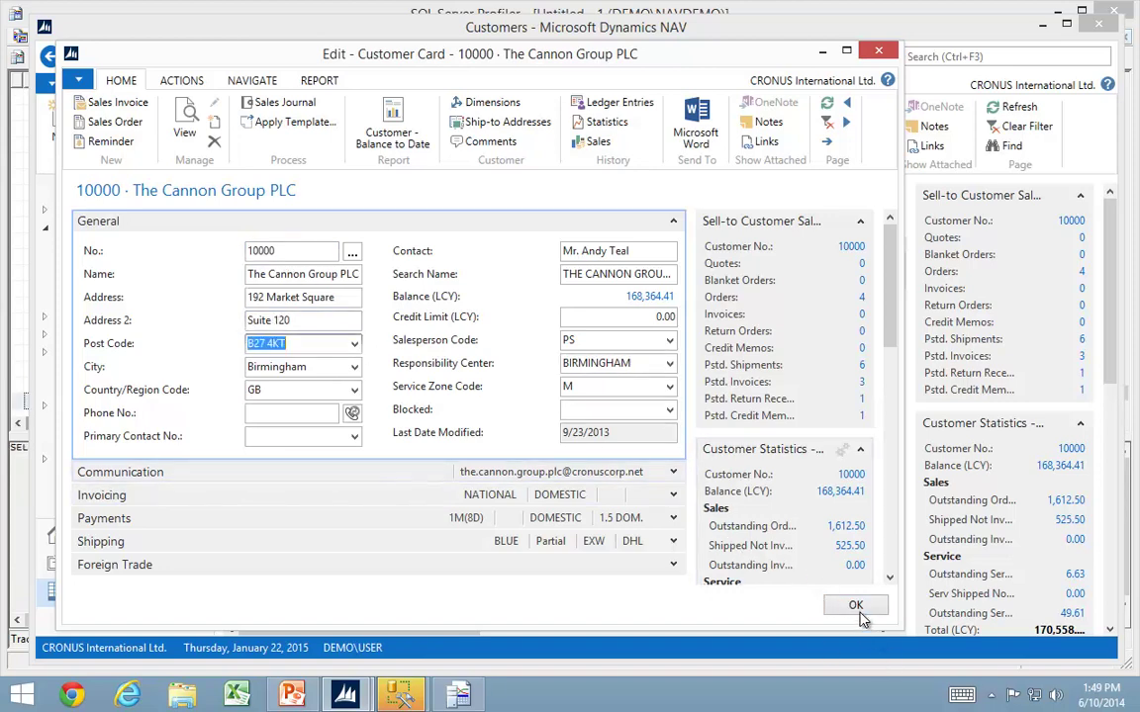
left_click(857, 606)
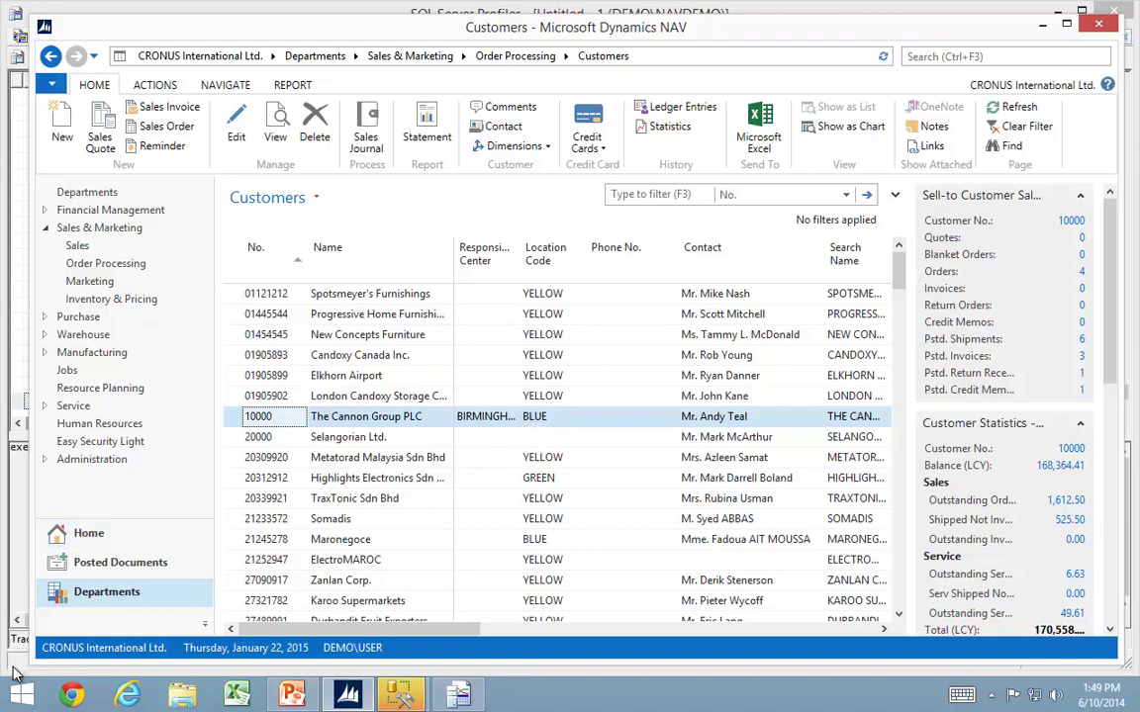
left_click(18, 364)
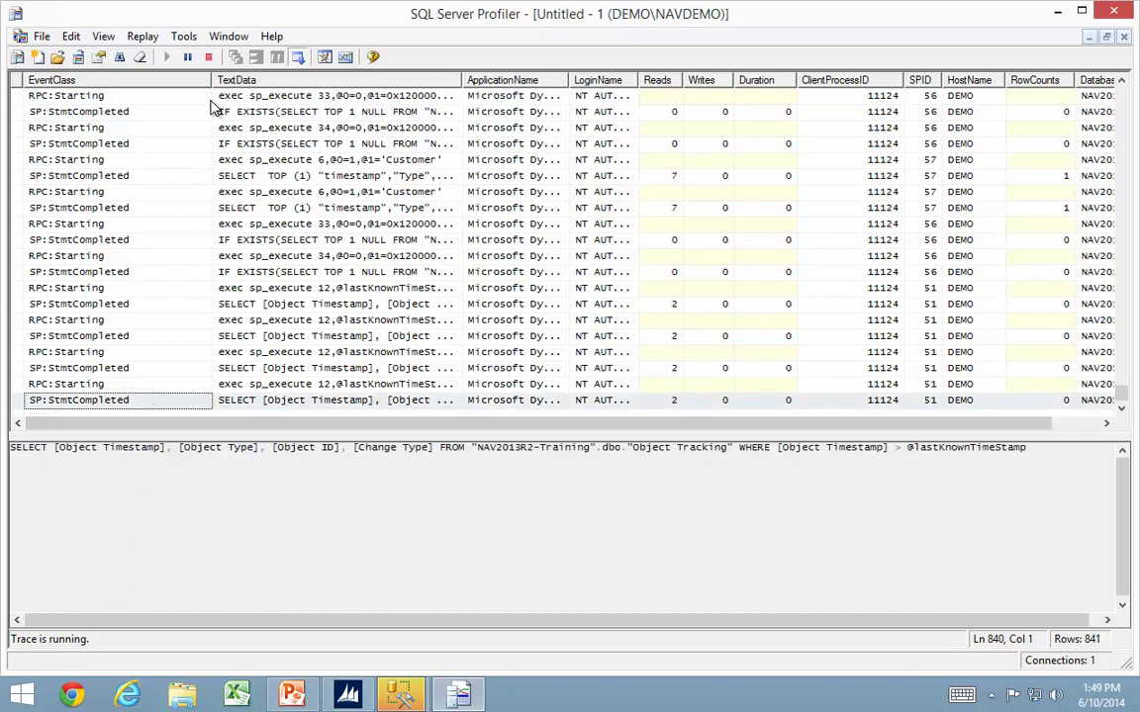
left_click(209, 57)
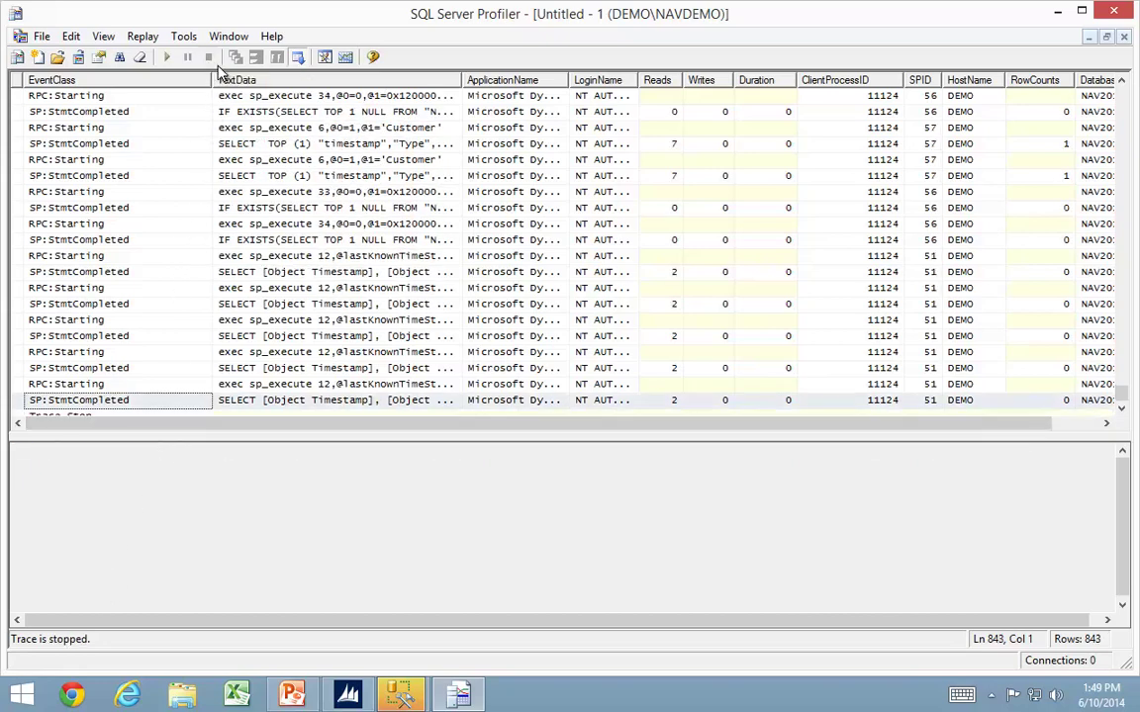
Save the trace as a Trace XML File named Edit Customer in Network > DEMO > Temp.
left_click(41, 36)
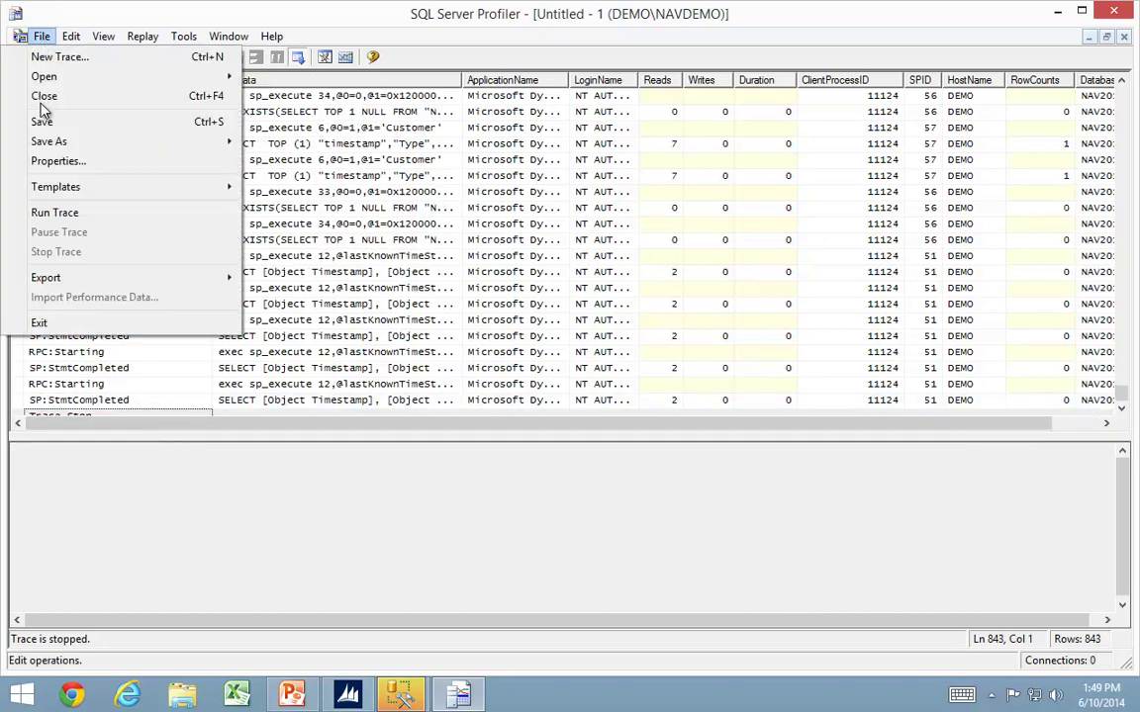
mouse_move(45, 143)
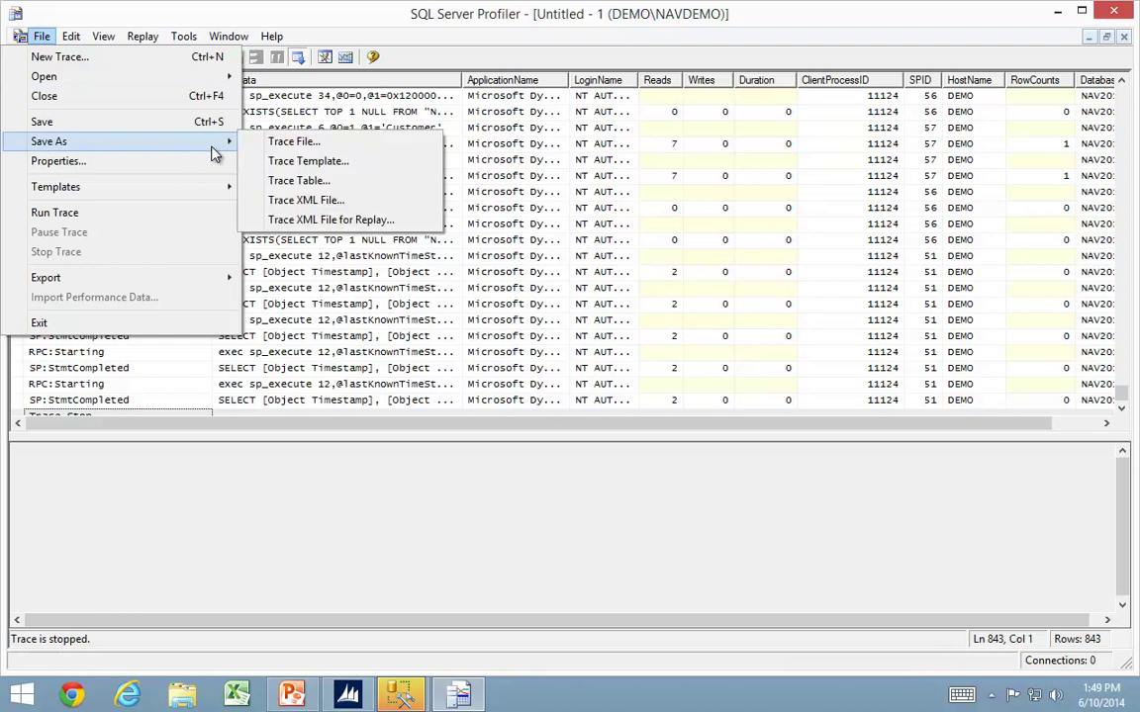
left_click(312, 201)
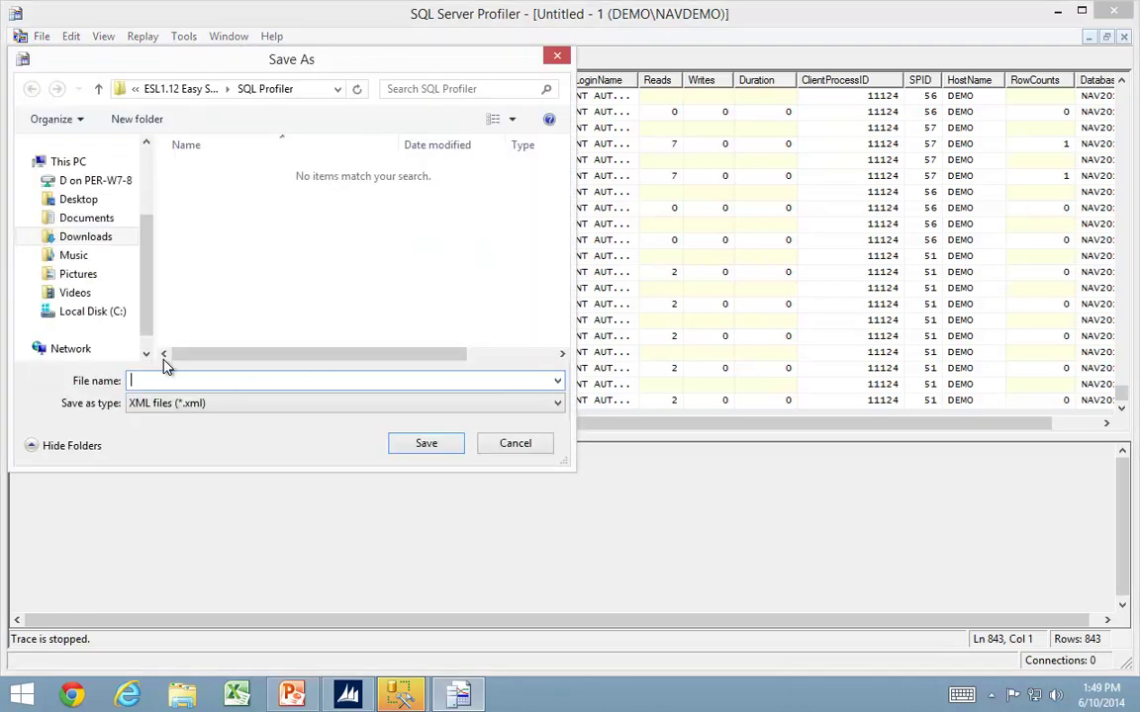
left_click(79, 312)
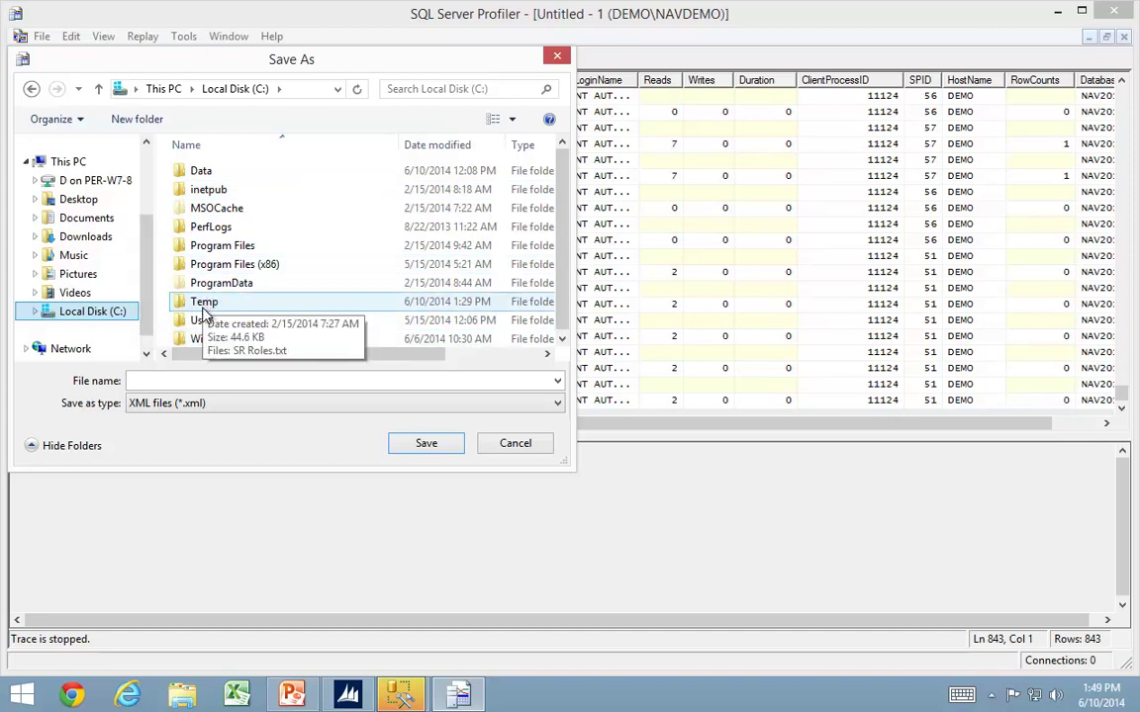
left_click(67, 350)
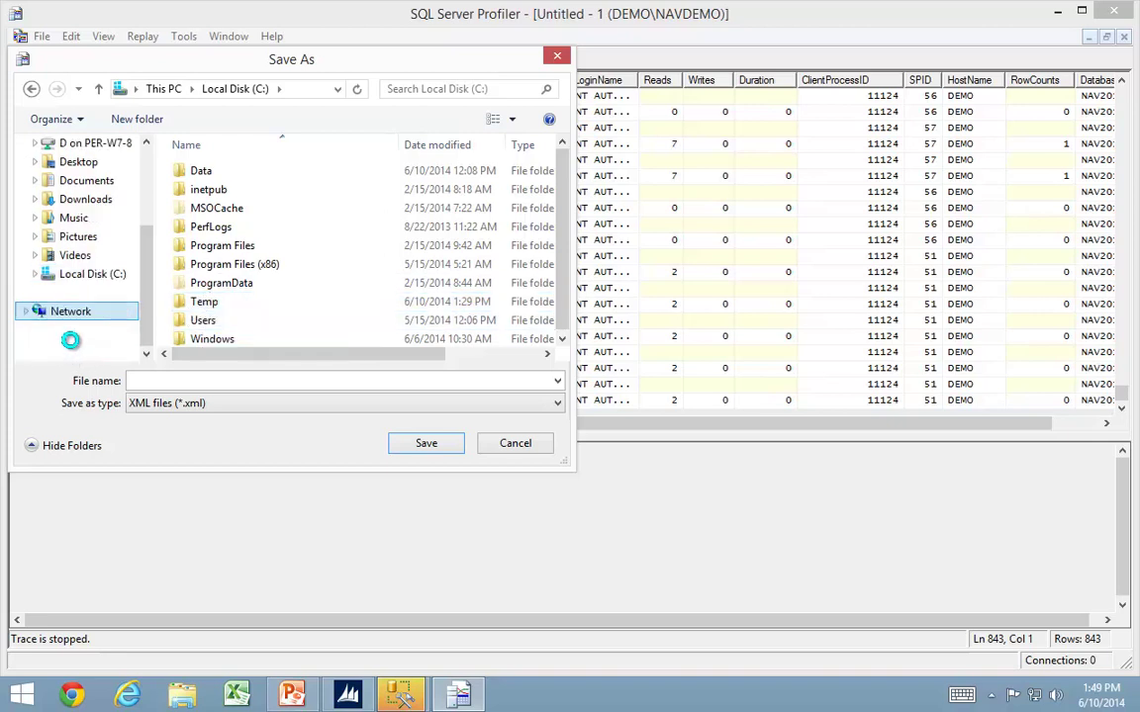
double_click(221, 195)
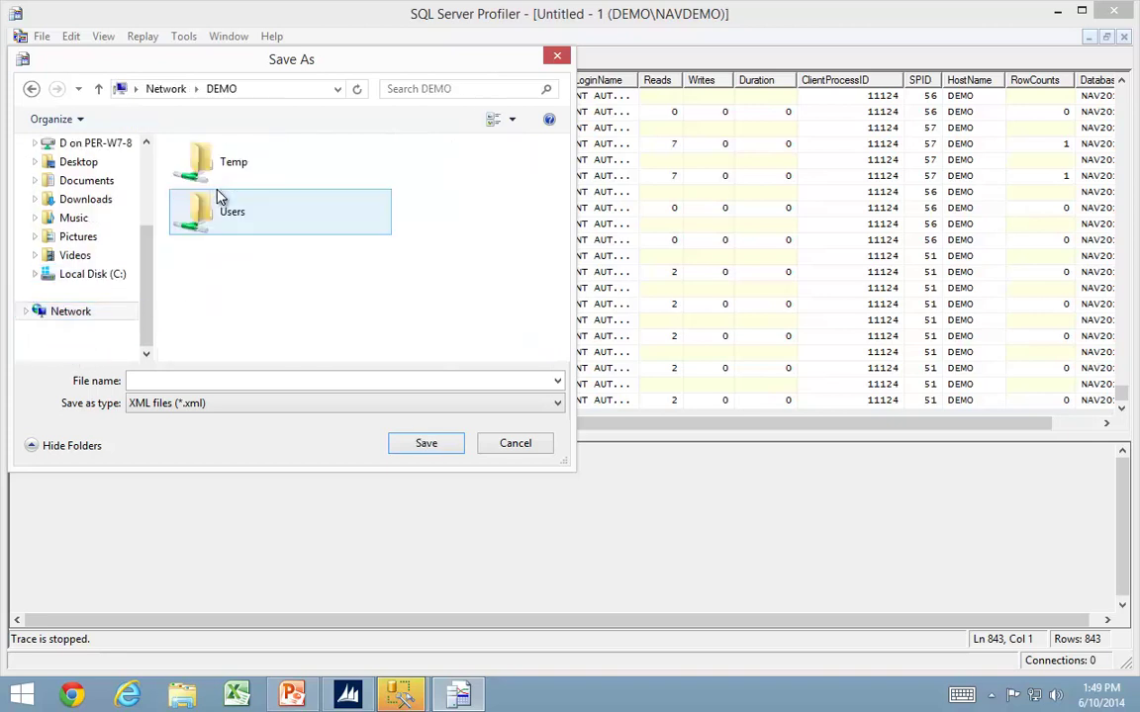
double_click(221, 165)
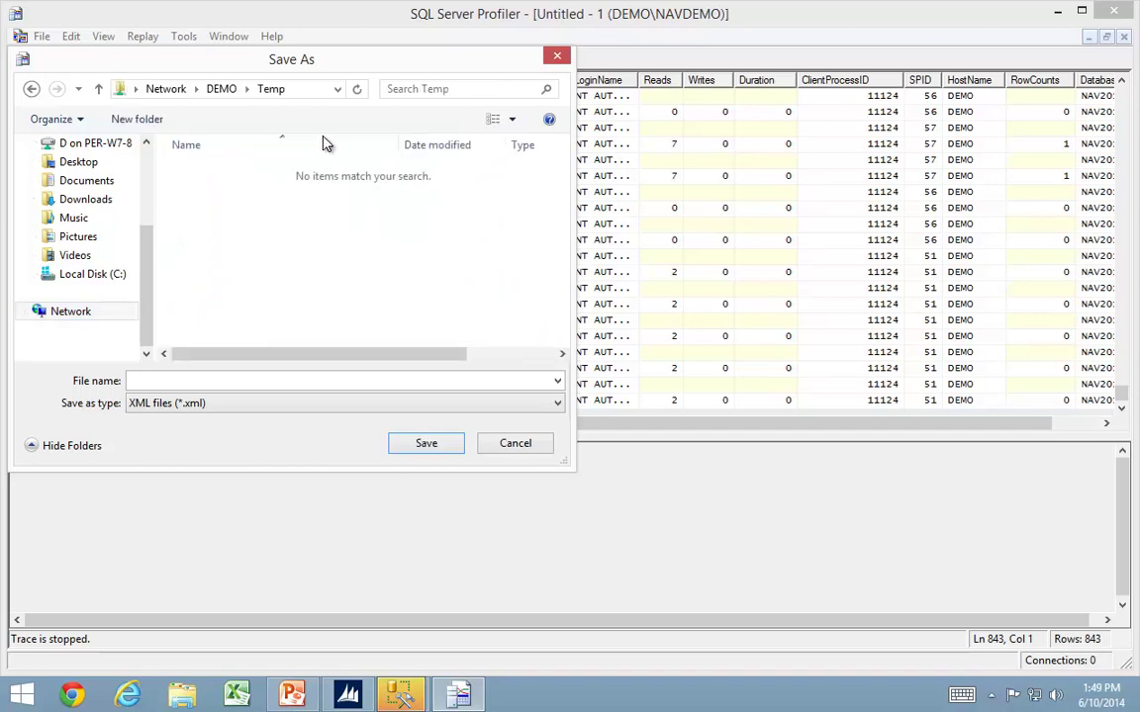
left_click(223, 382)
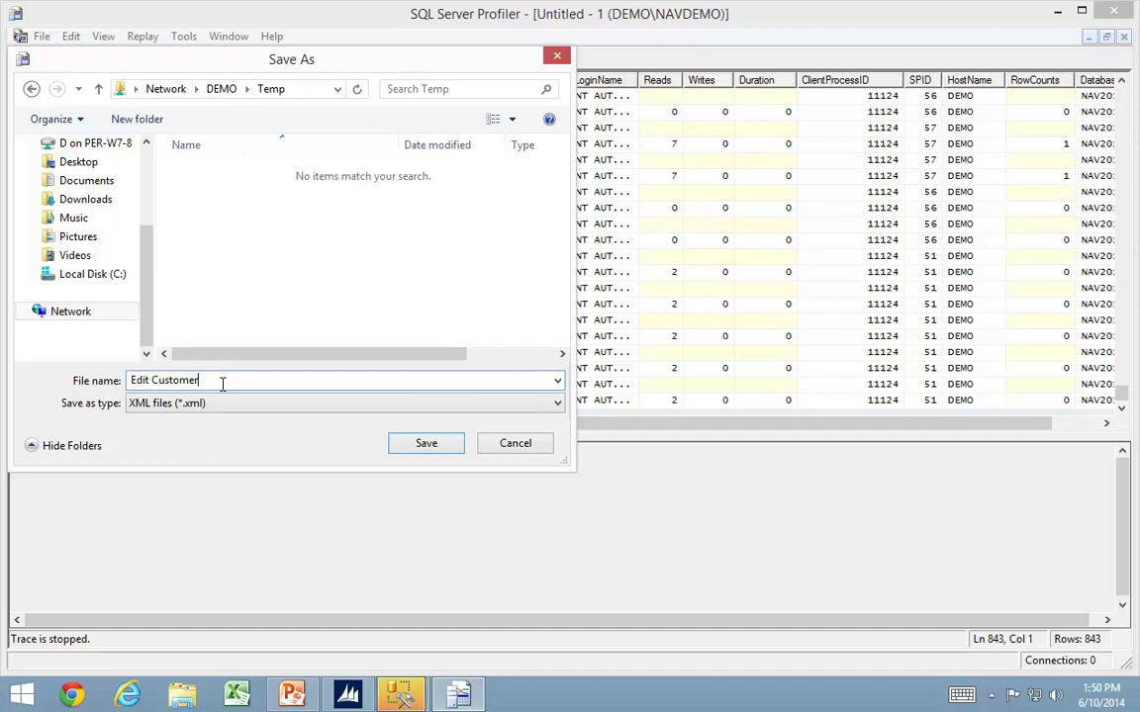
left_click(426, 447)
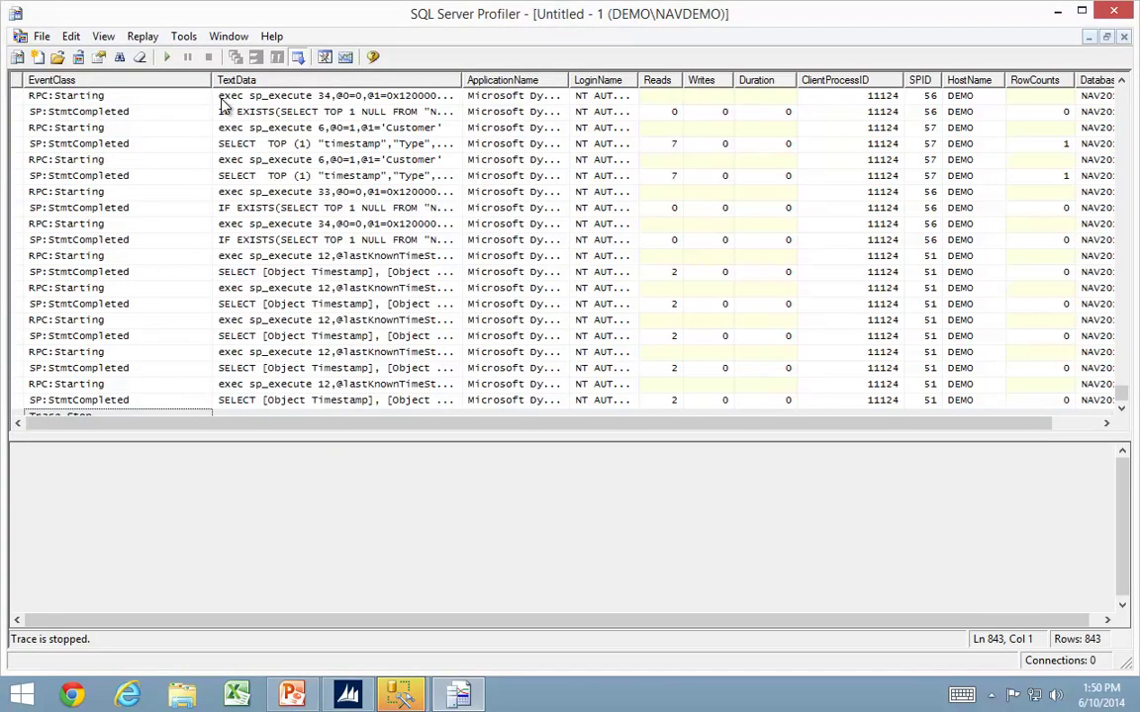
Create a new Easy Security Light permission set with Role ID EDIT CUSTOMER.
left_click(1060, 12)
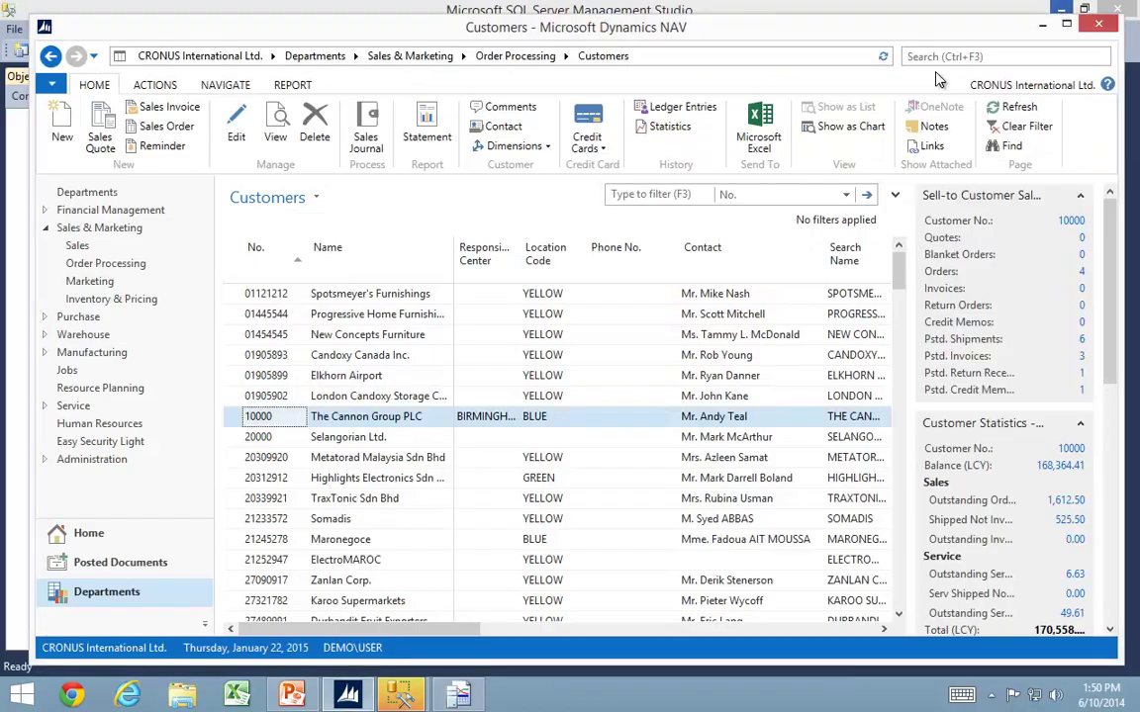
left_click(85, 441)
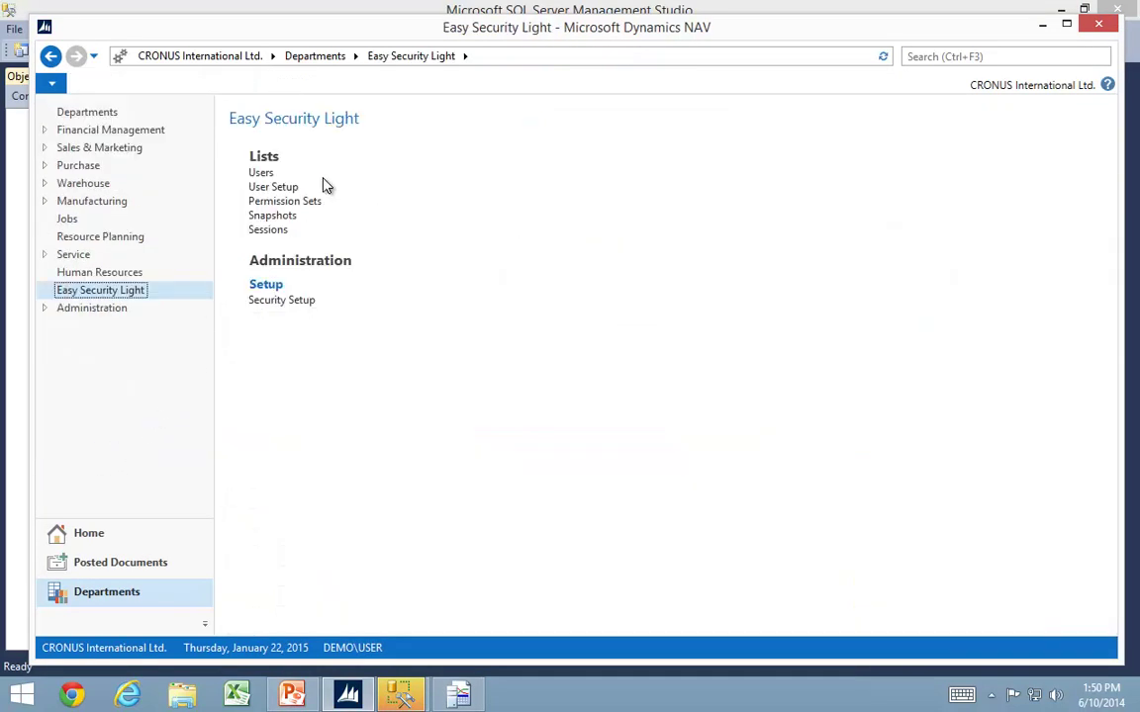
left_click(280, 201)
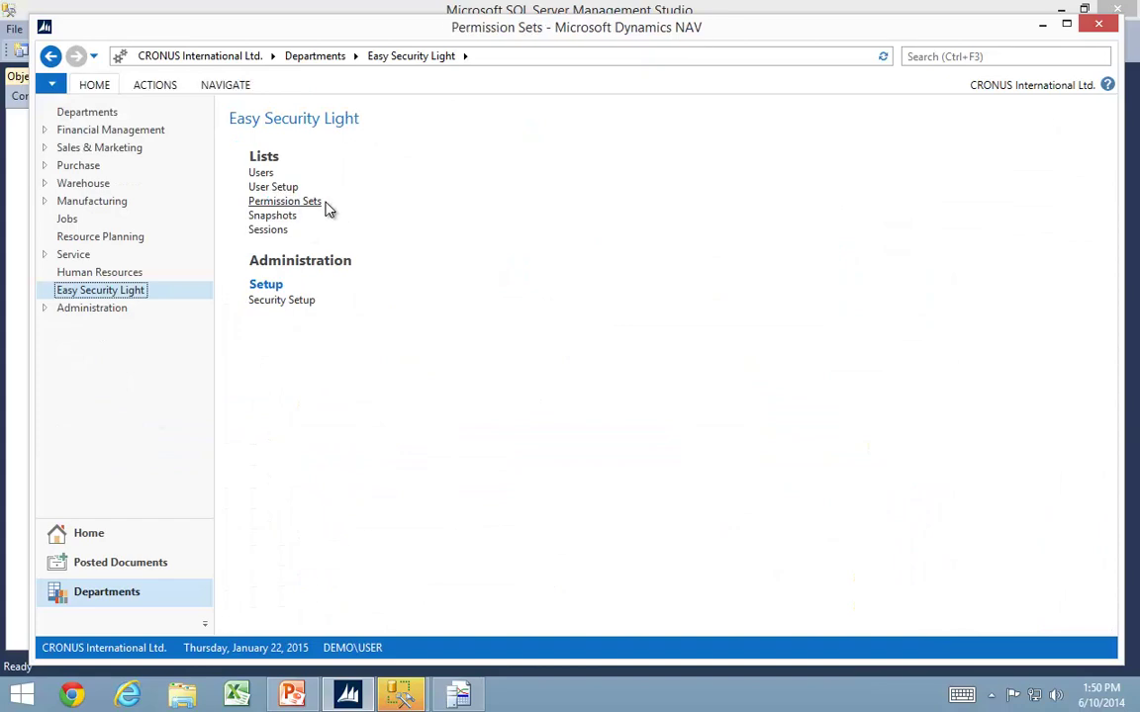
left_click(59, 124)
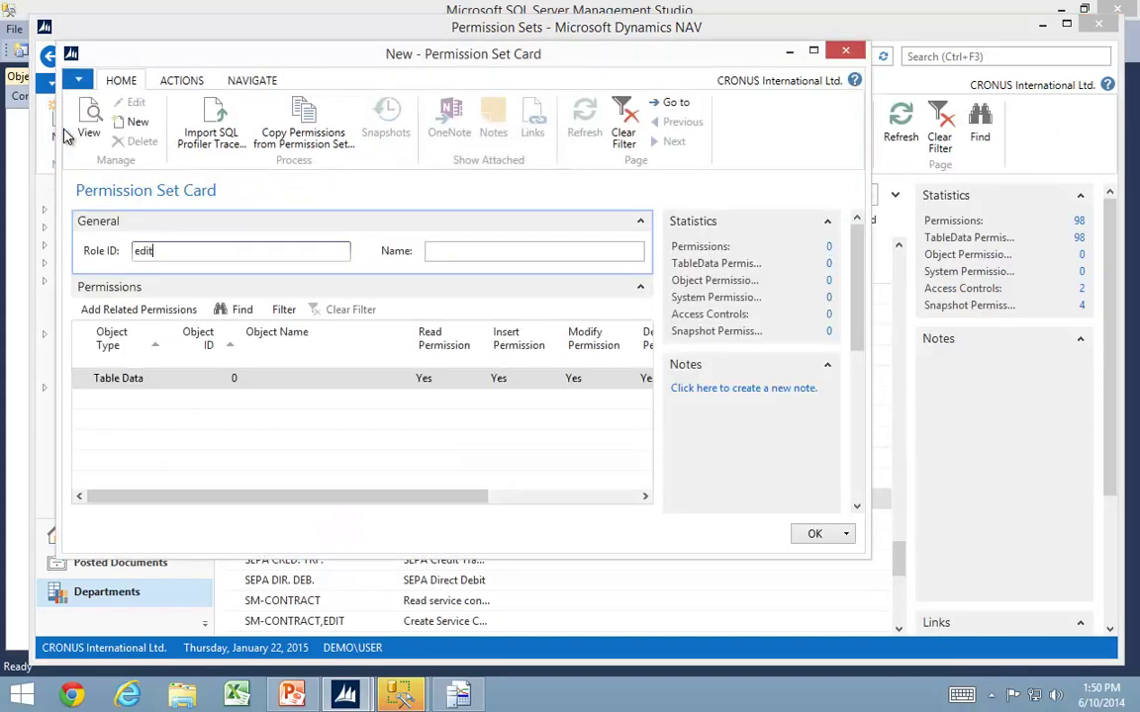
type("edit customer")
key("Tab")
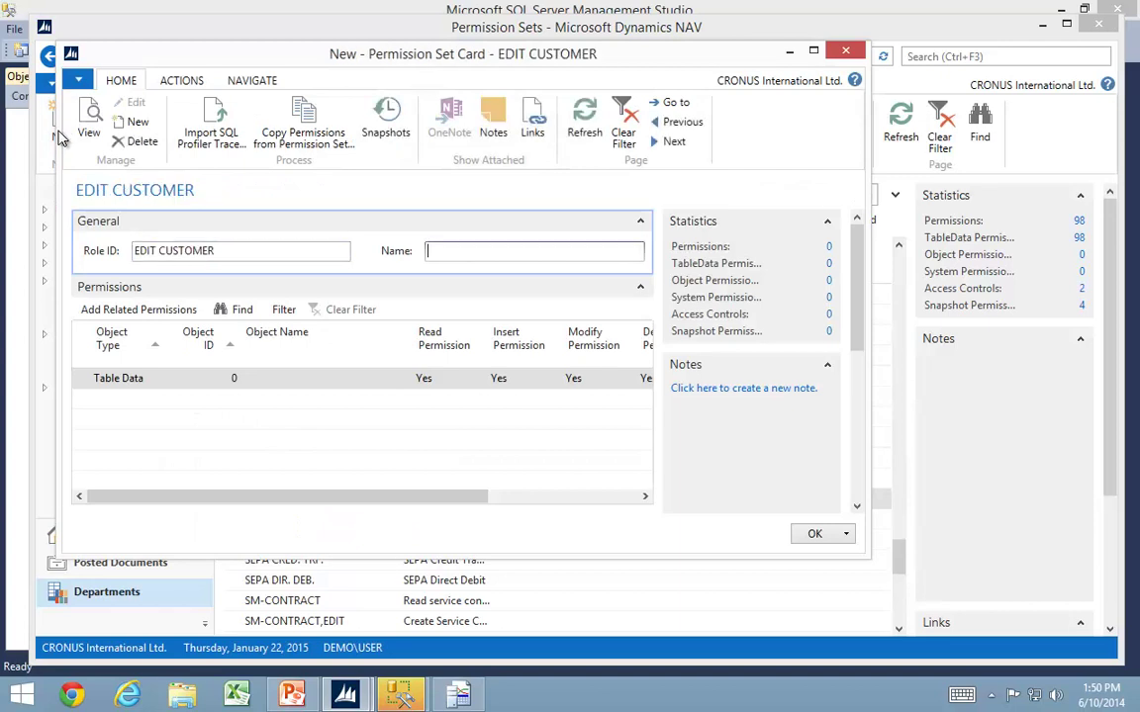
Choose \\DEMO\Temp\Edit Customer.xml as the trace to import and widen the dialog.
left_click(220, 142)
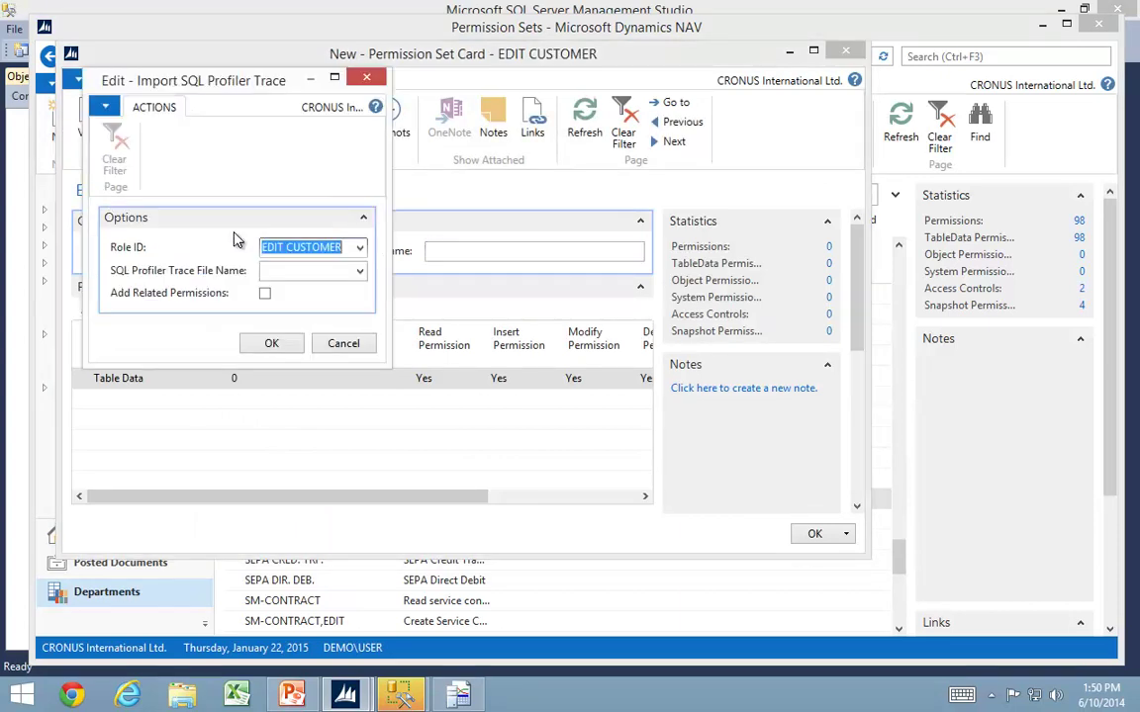
left_click(360, 274)
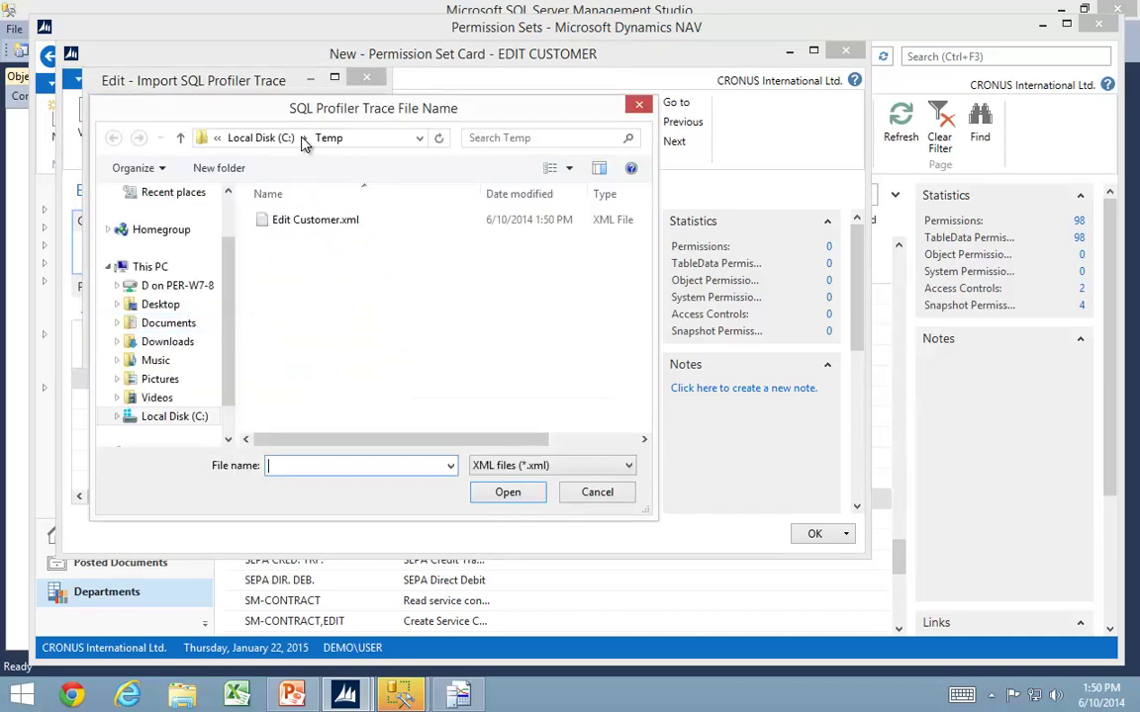
left_click(318, 225)
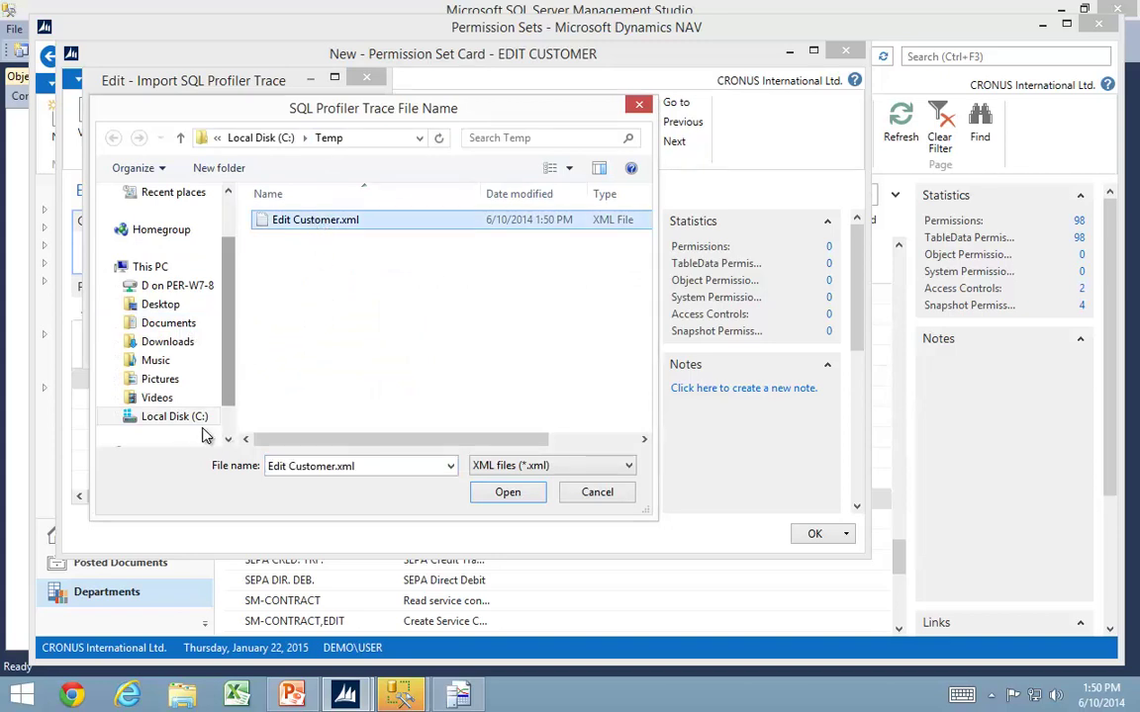
scroll(230, 427, "down", 1)
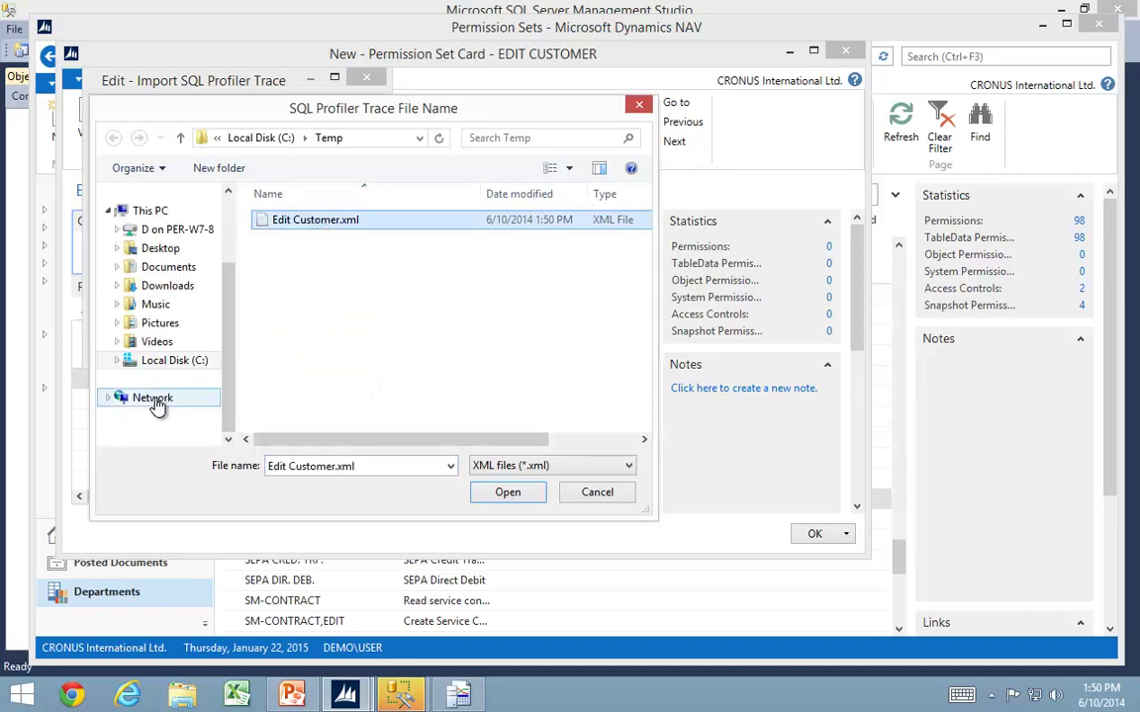
left_click(180, 400)
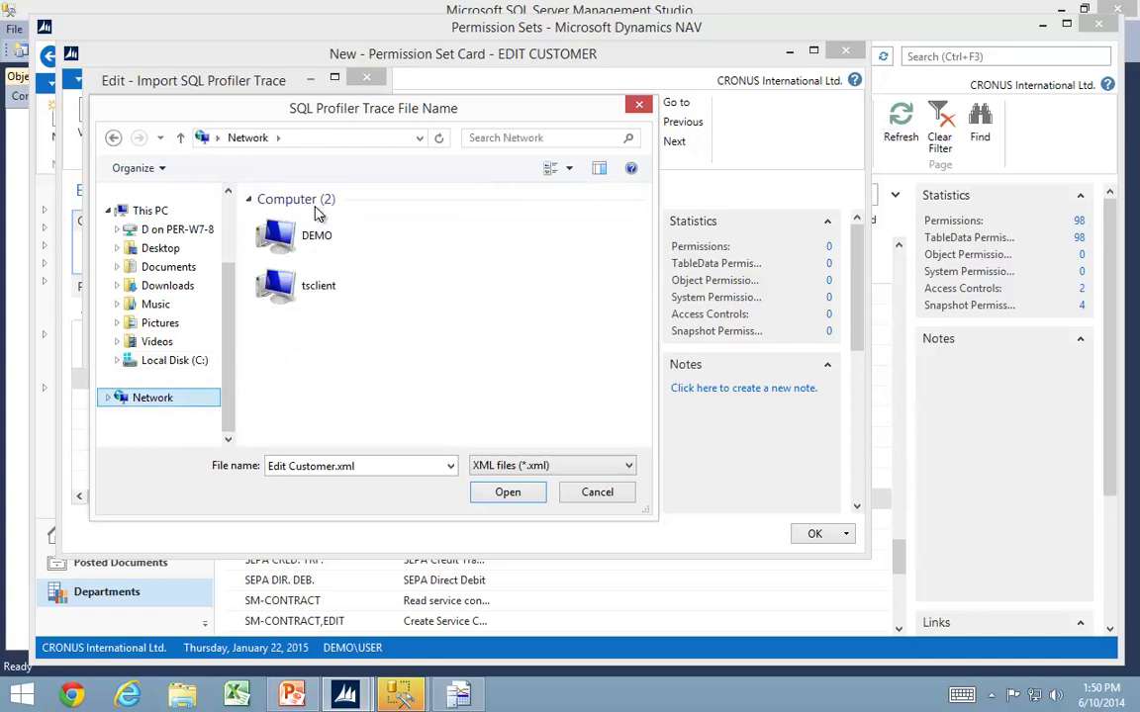
left_click(317, 243)
double_click(316, 242)
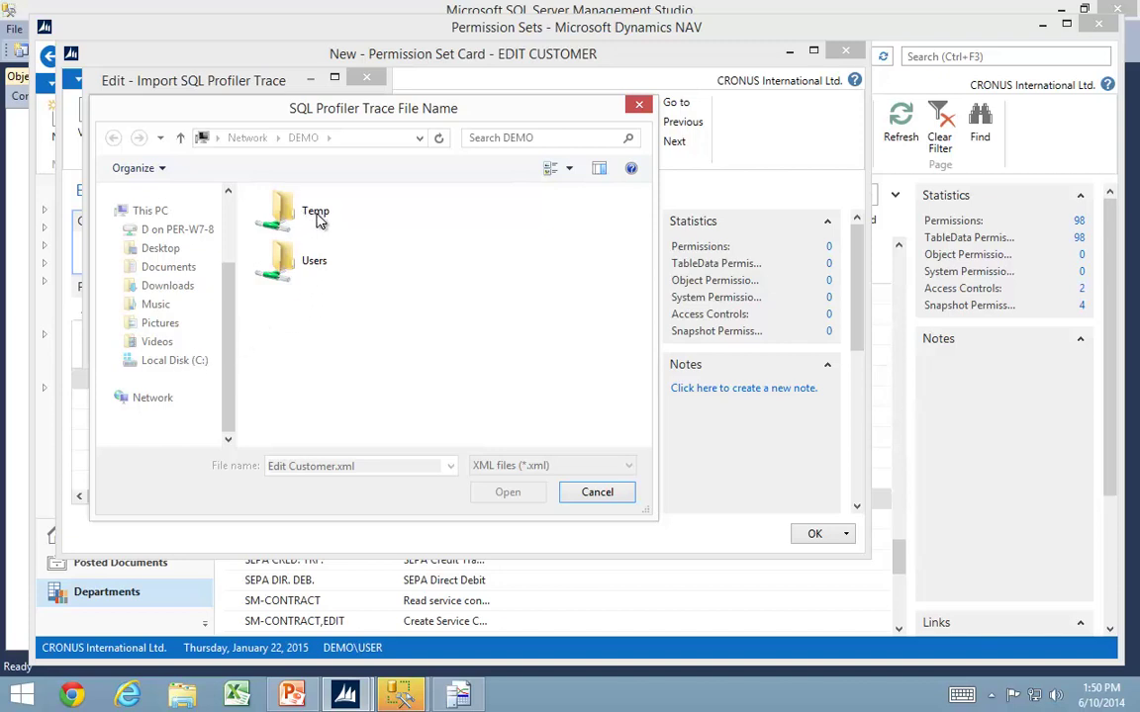
double_click(321, 220)
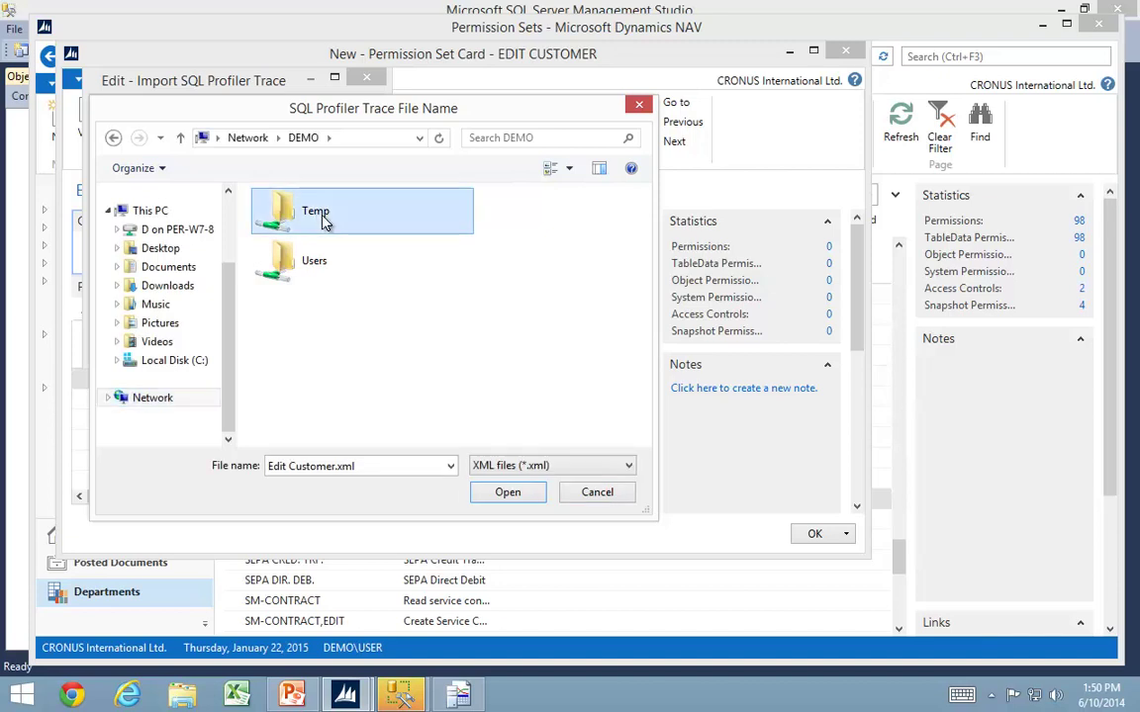
left_click(509, 493)
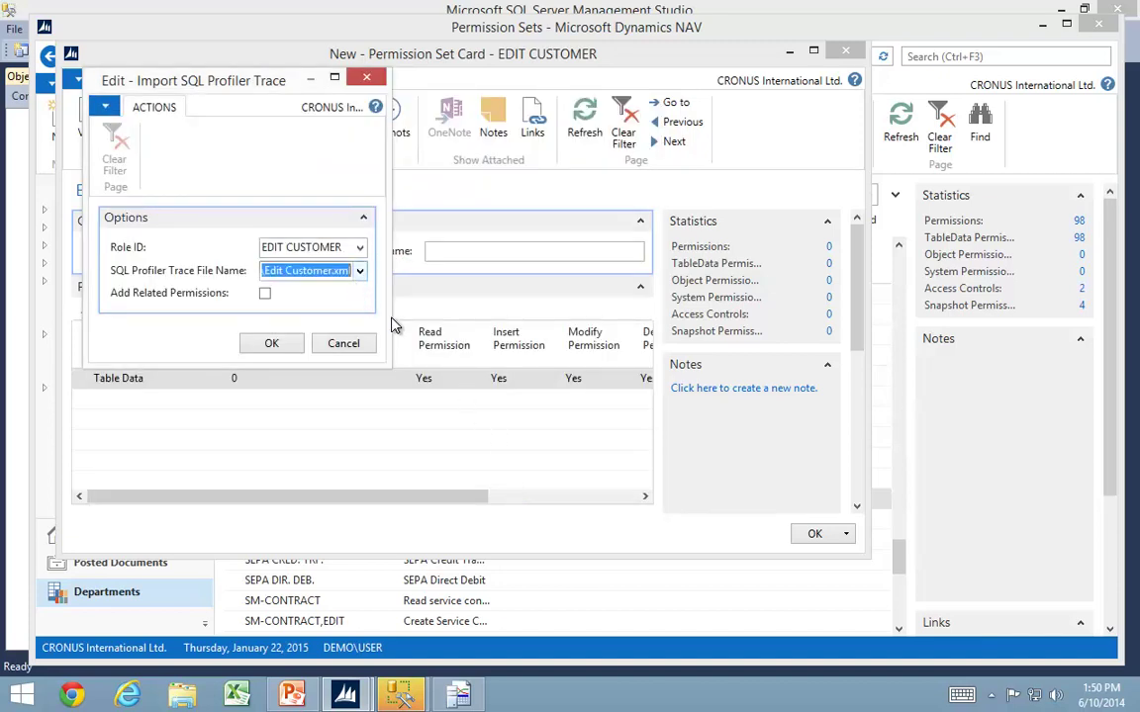
mouse_move(388, 320)
left_mouse_down()
mouse_move(681, 356)
mouse_move(766, 326)
left_mouse_up()
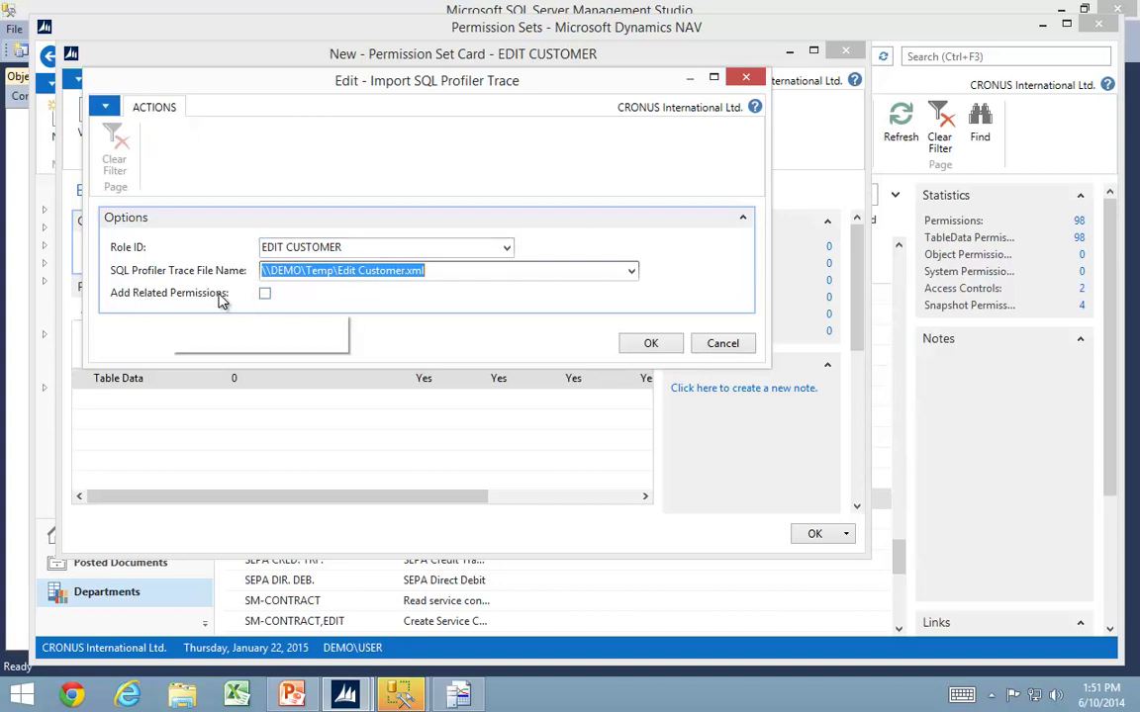
Run the import, confirm the warning and the 843-event summary, then review the 15 permissions.
left_click(655, 343)
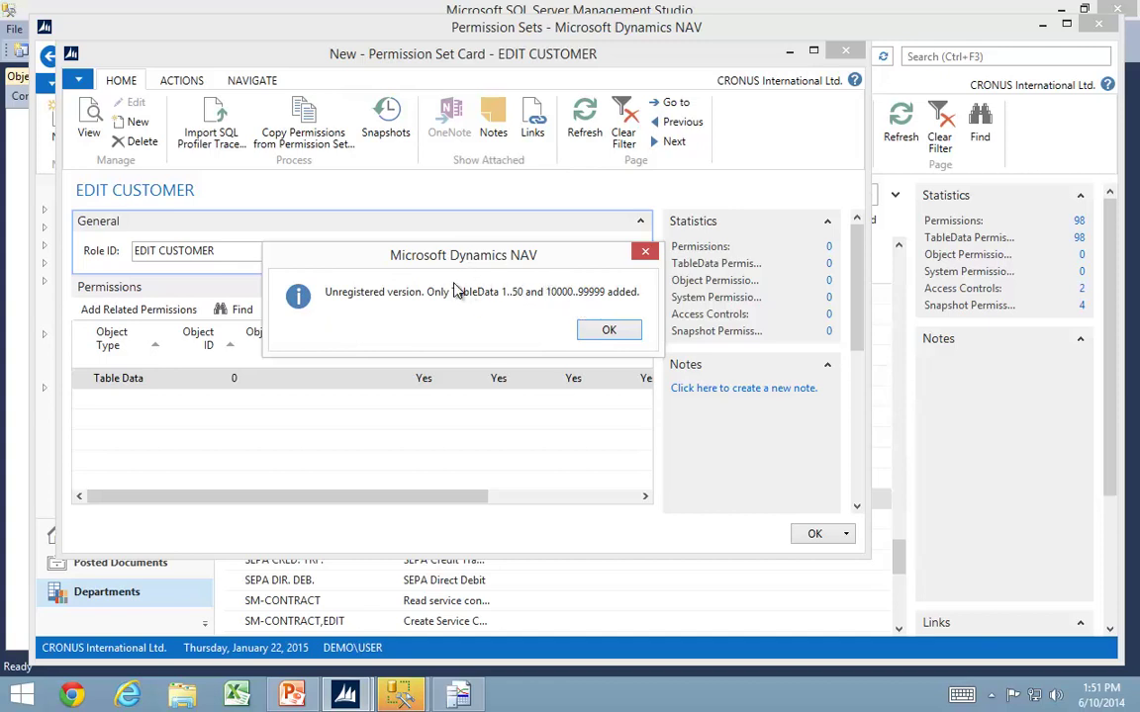
left_click(604, 330)
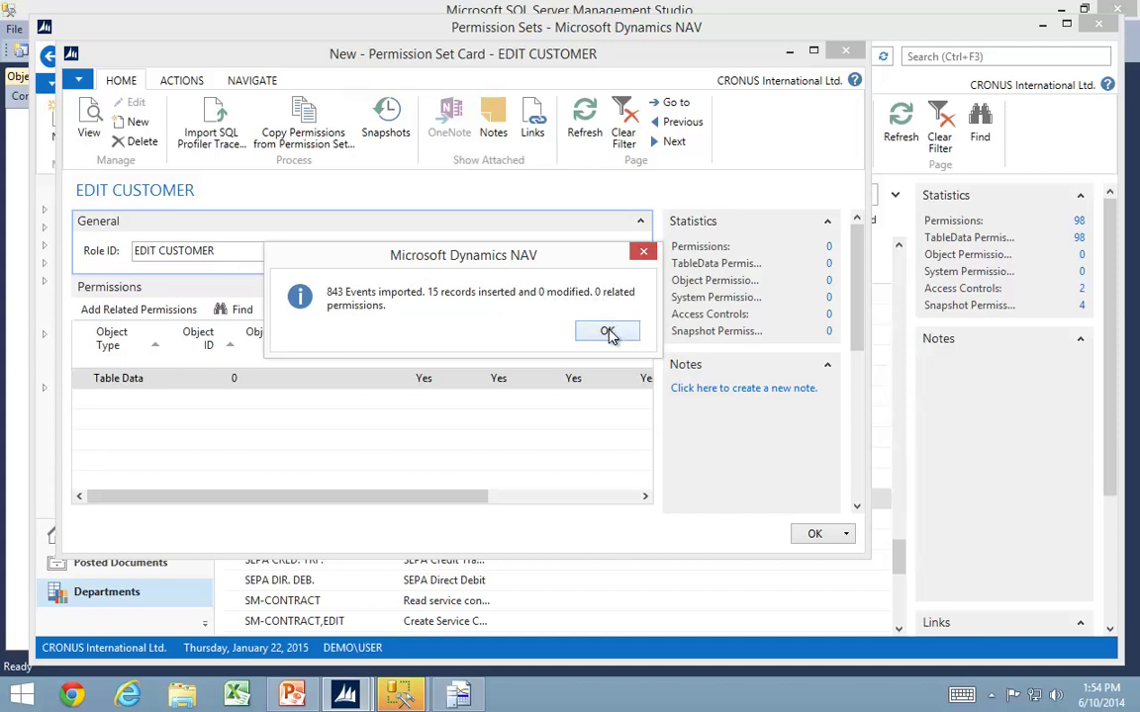
left_click(607, 332)
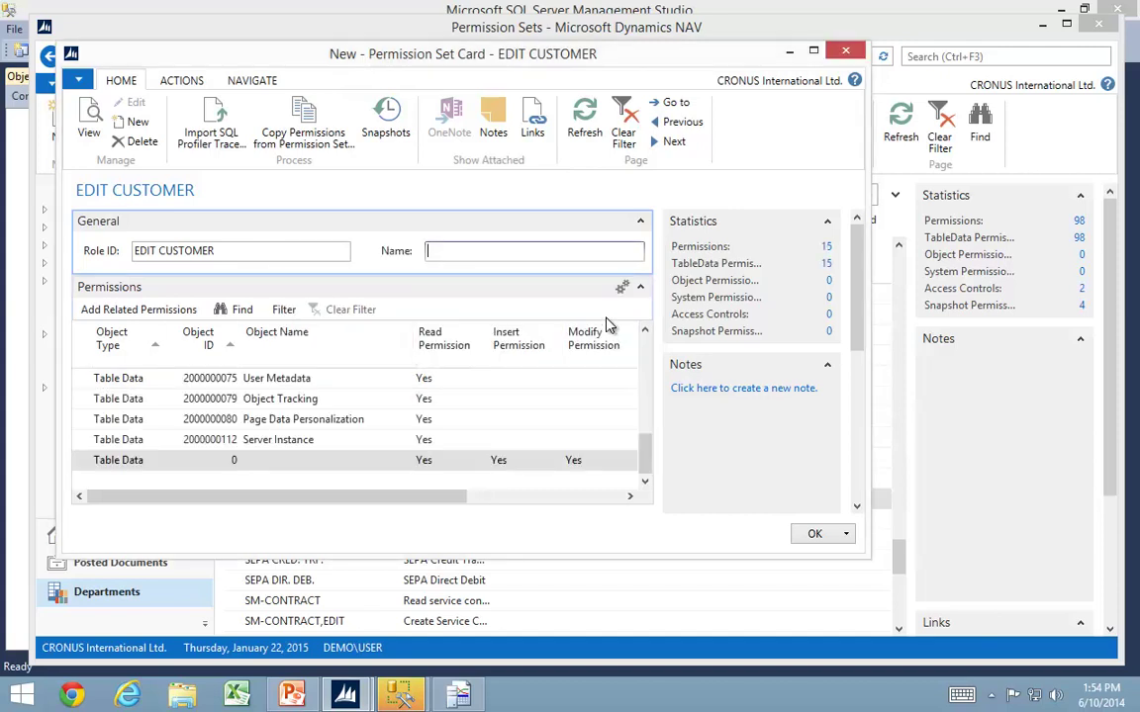
scroll(248, 424, "up", 5)
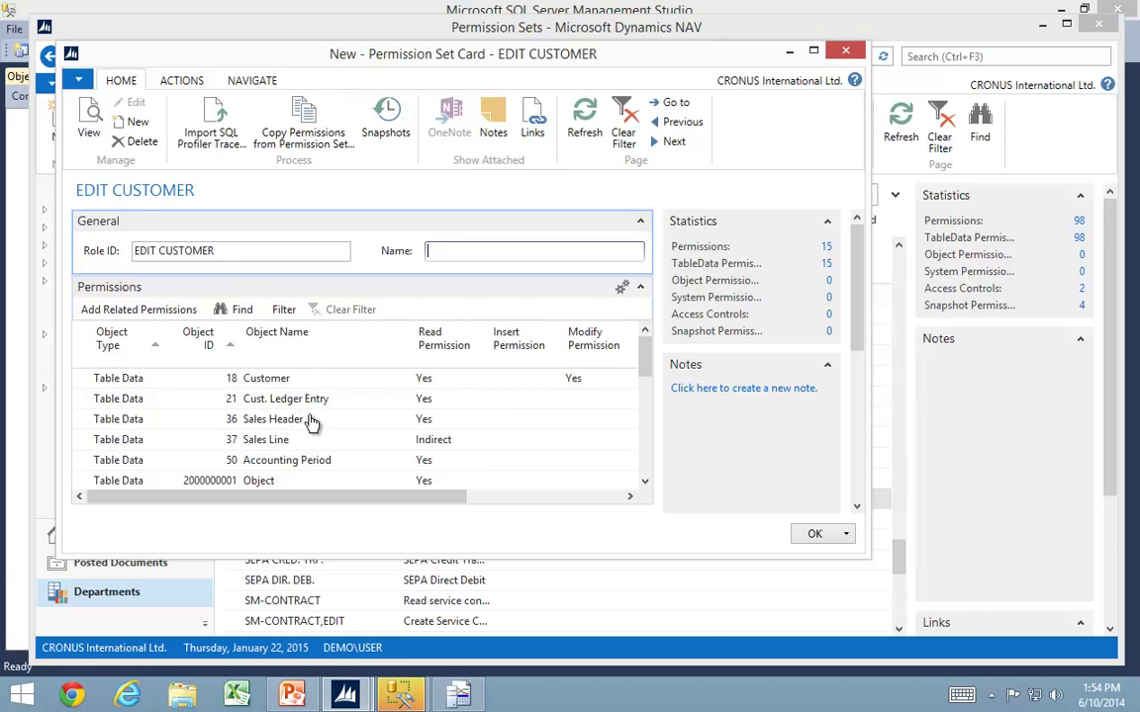
scroll(296, 435, "down", 4)
scroll(277, 408, "up", 2)
scroll(276, 408, "up", 3)
Close EDIT CUSTOMER and create a new permission set with Role ID EDIT CUSTOMER 2.
key("Escape")
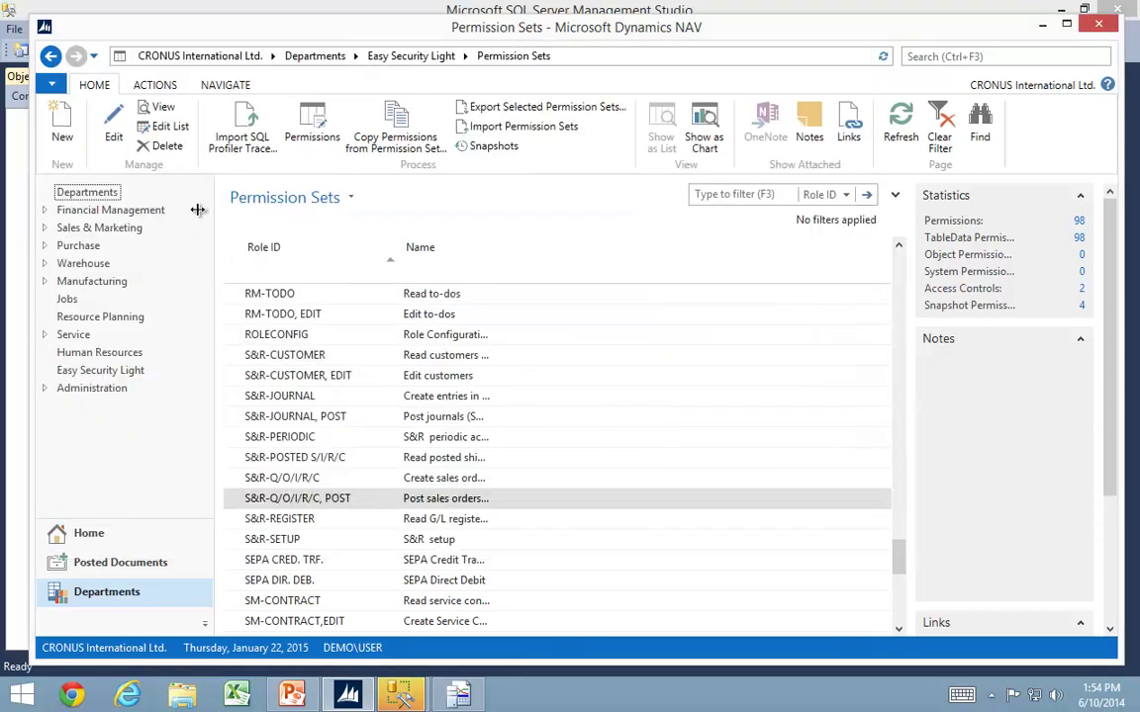
left_click(61, 123)
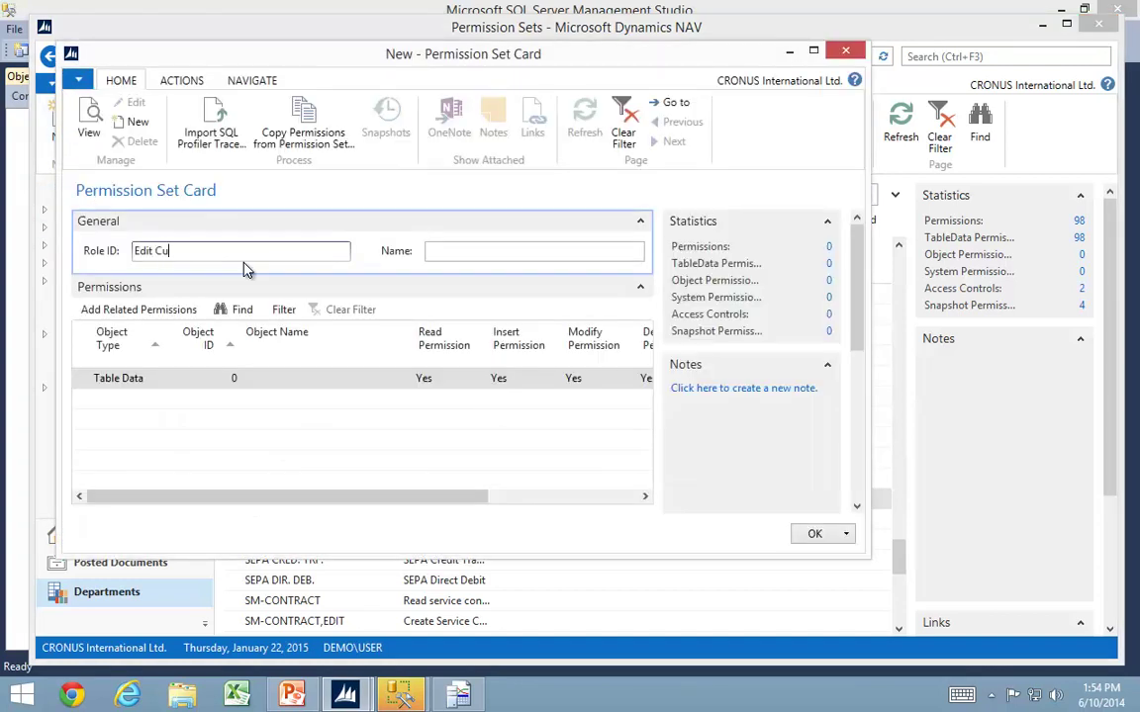
type("Edit Customer 2")
key("Tab")
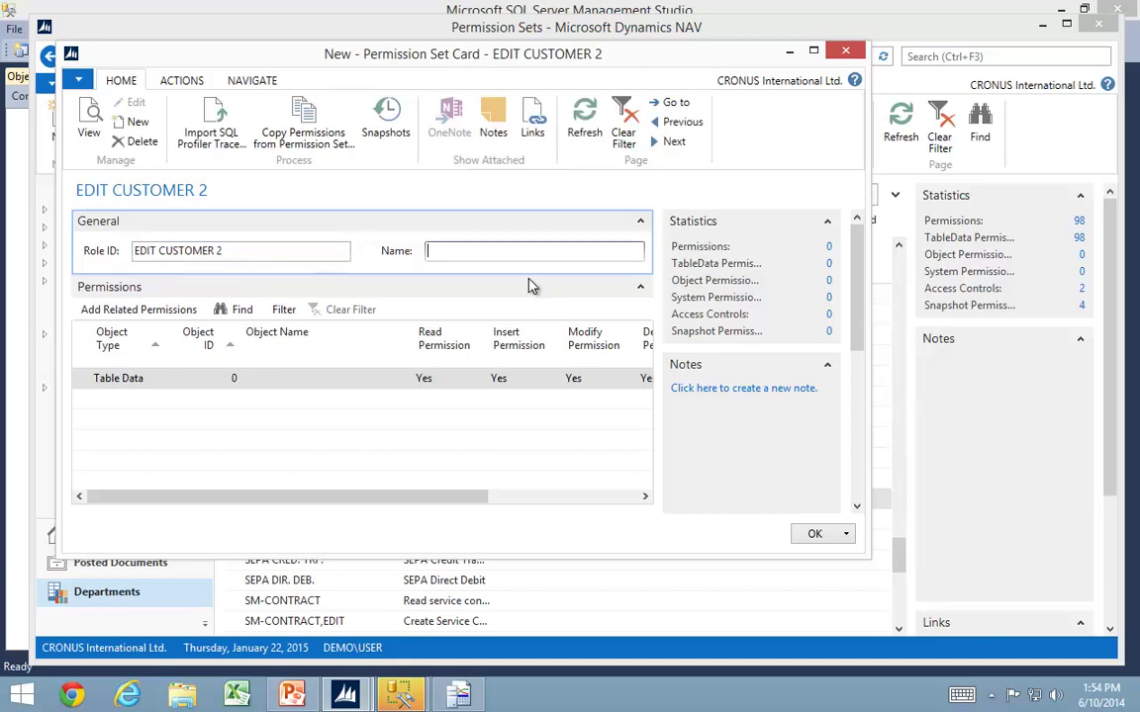
Import the trace with Add Related Permissions checked, yielding 38 permissions, then close the card.
left_click(215, 138)
left_click(264, 296)
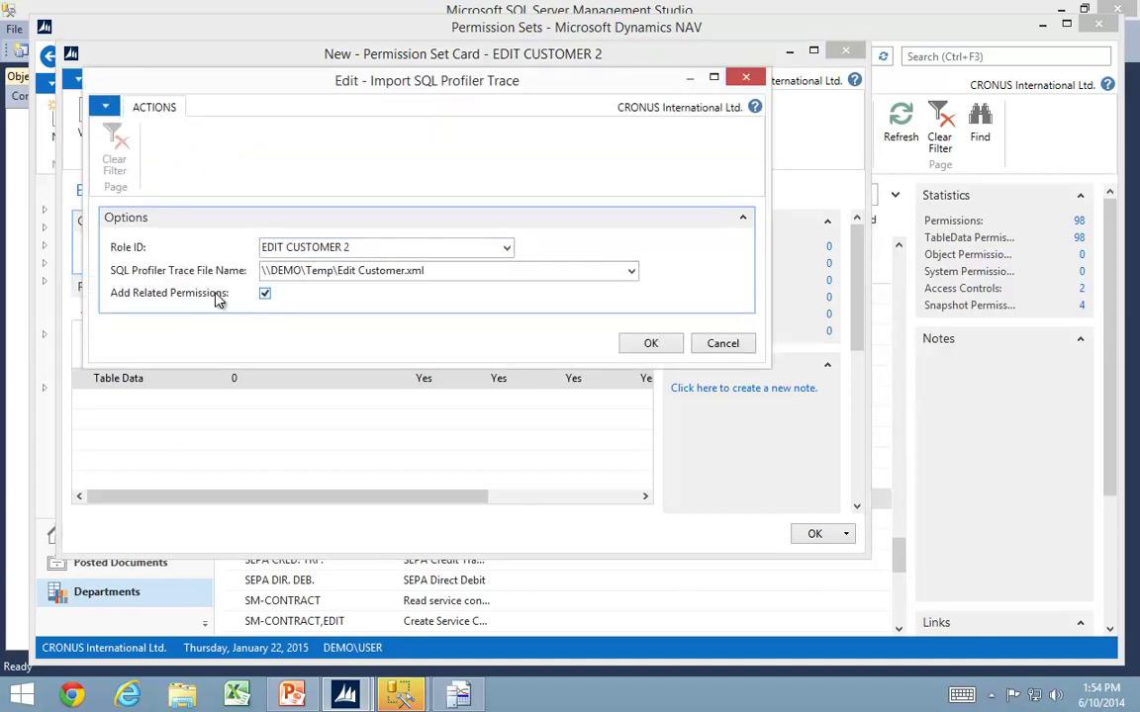
left_click(650, 343)
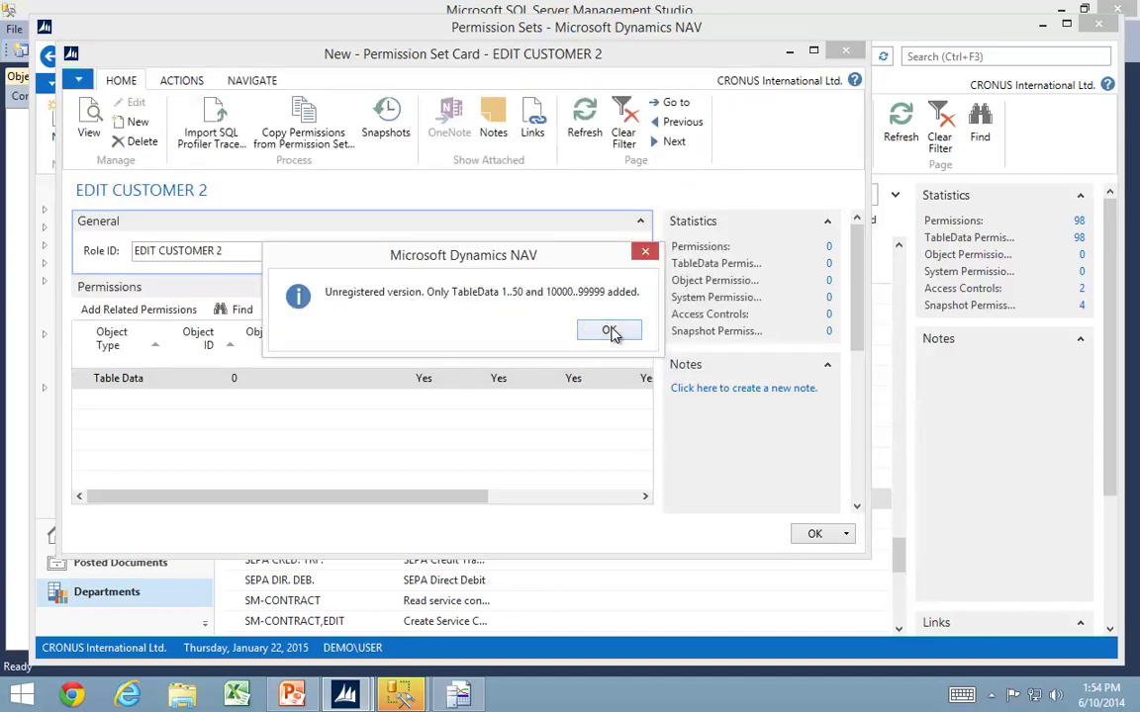
left_click(611, 331)
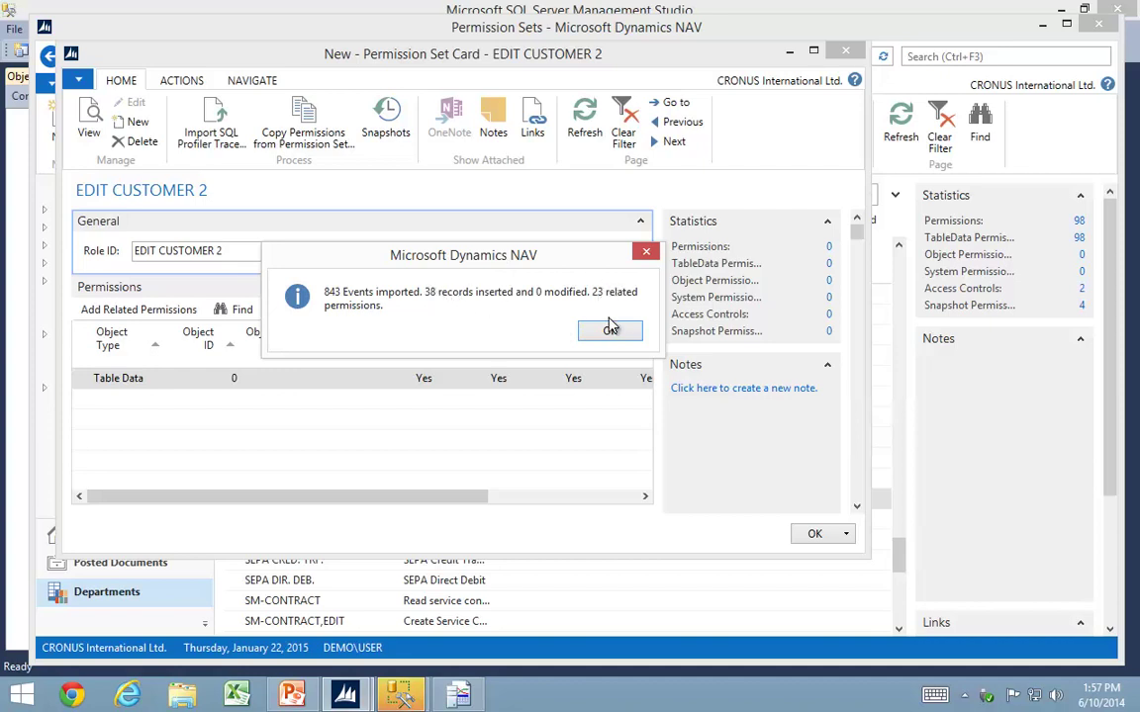
left_click(611, 332)
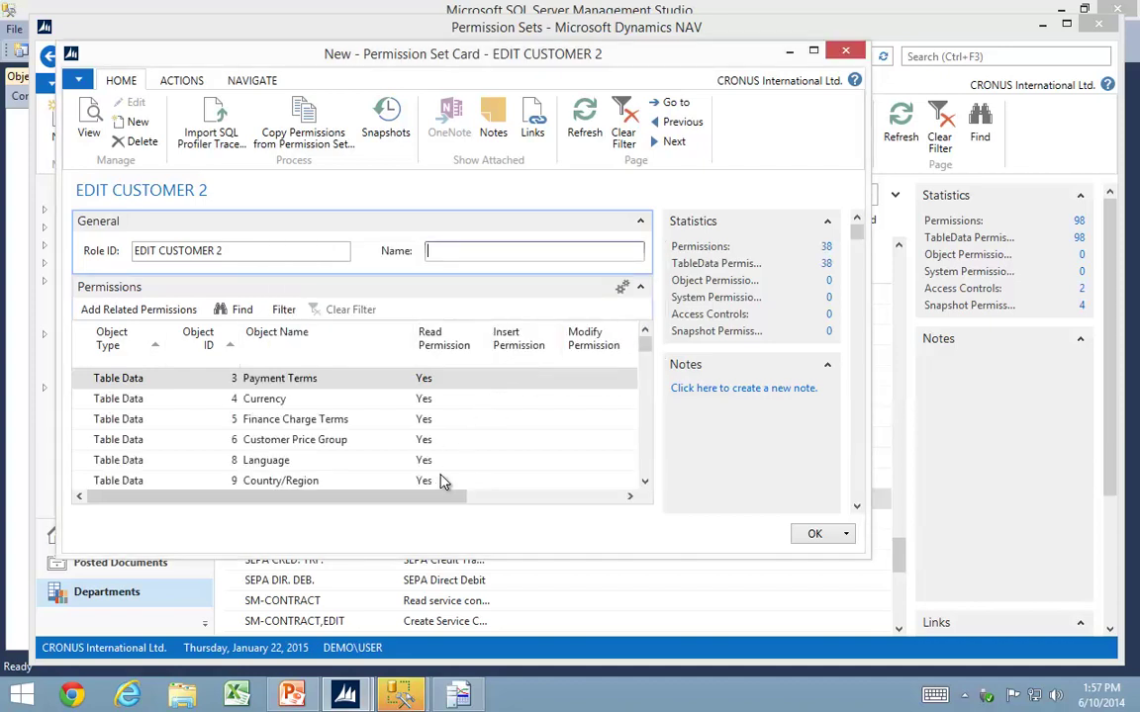
left_click(643, 465)
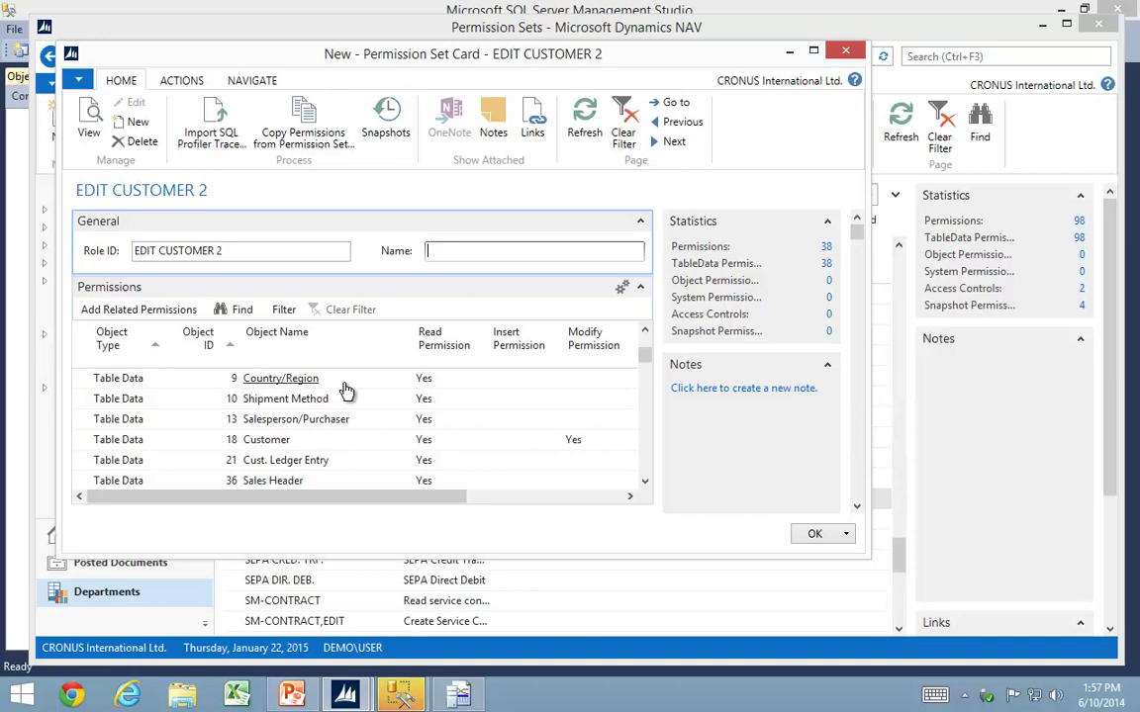
key("Escape")
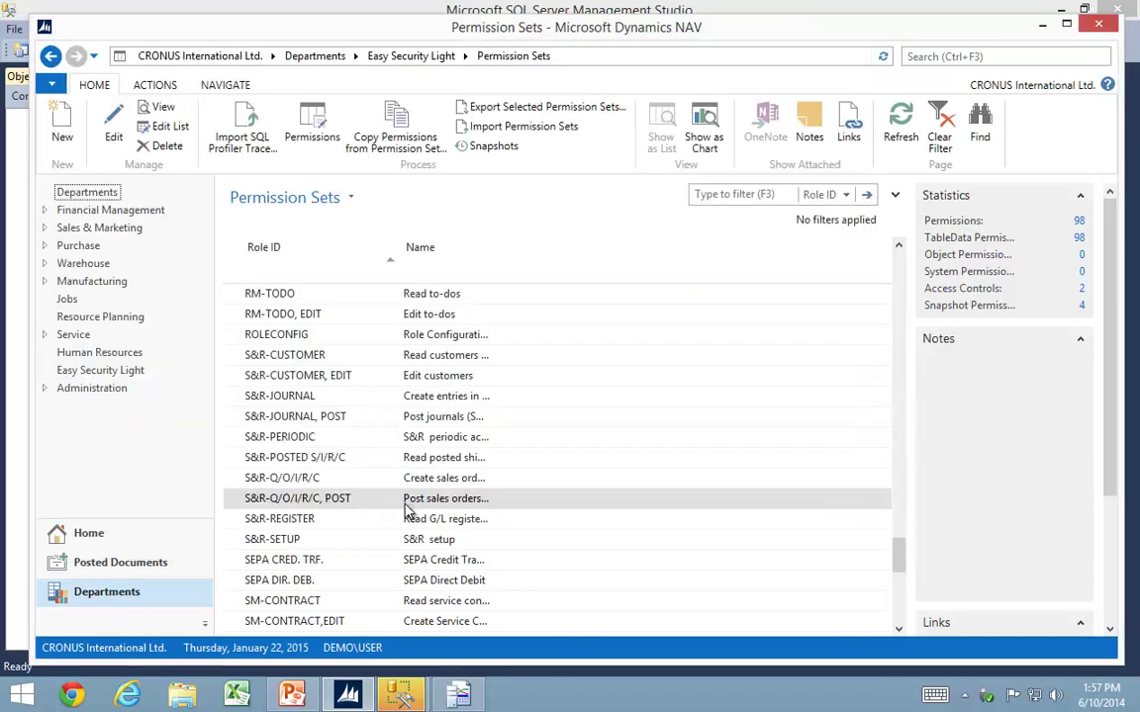
Widen the Name column to show full permission set names and scroll up to the new sets.
left_click(295, 500)
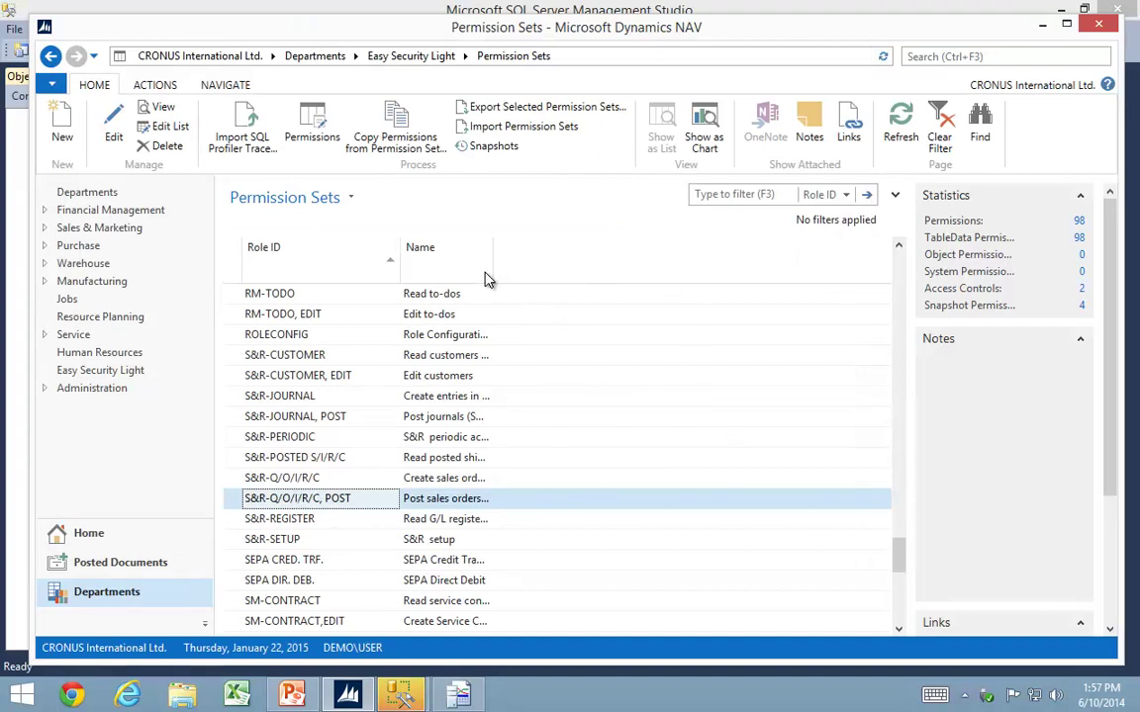
left_click_drag(492, 267, 629, 280)
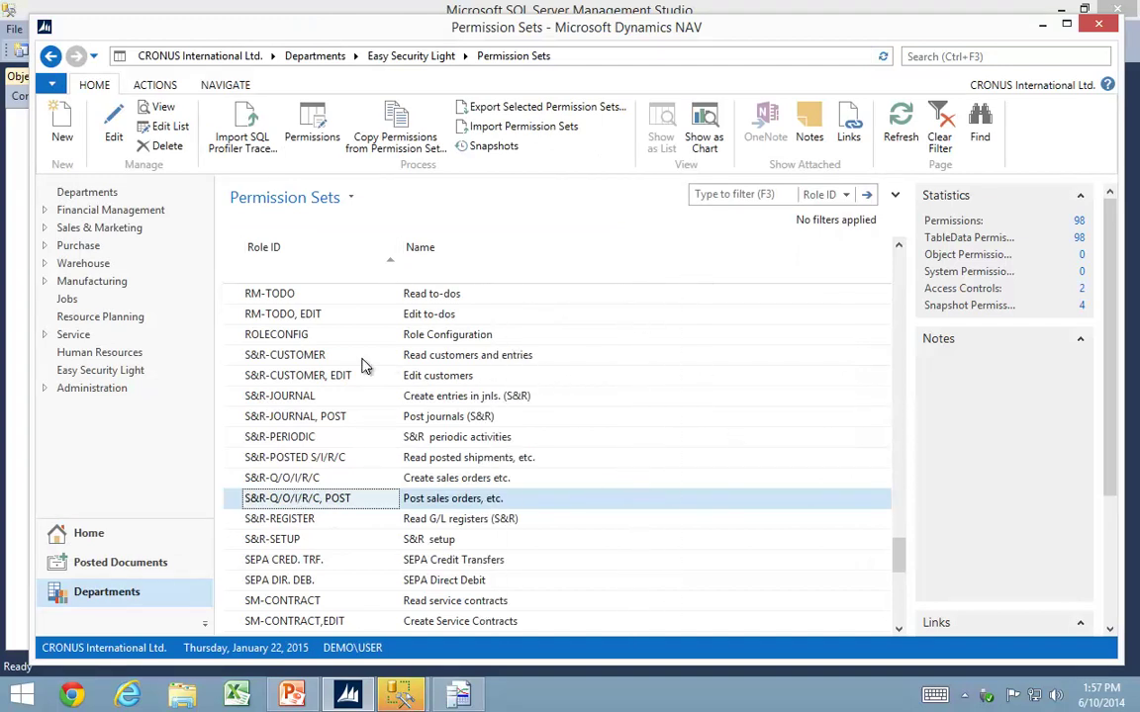
scroll(357, 365, "up", 12)
scroll(361, 367, "up", 15)
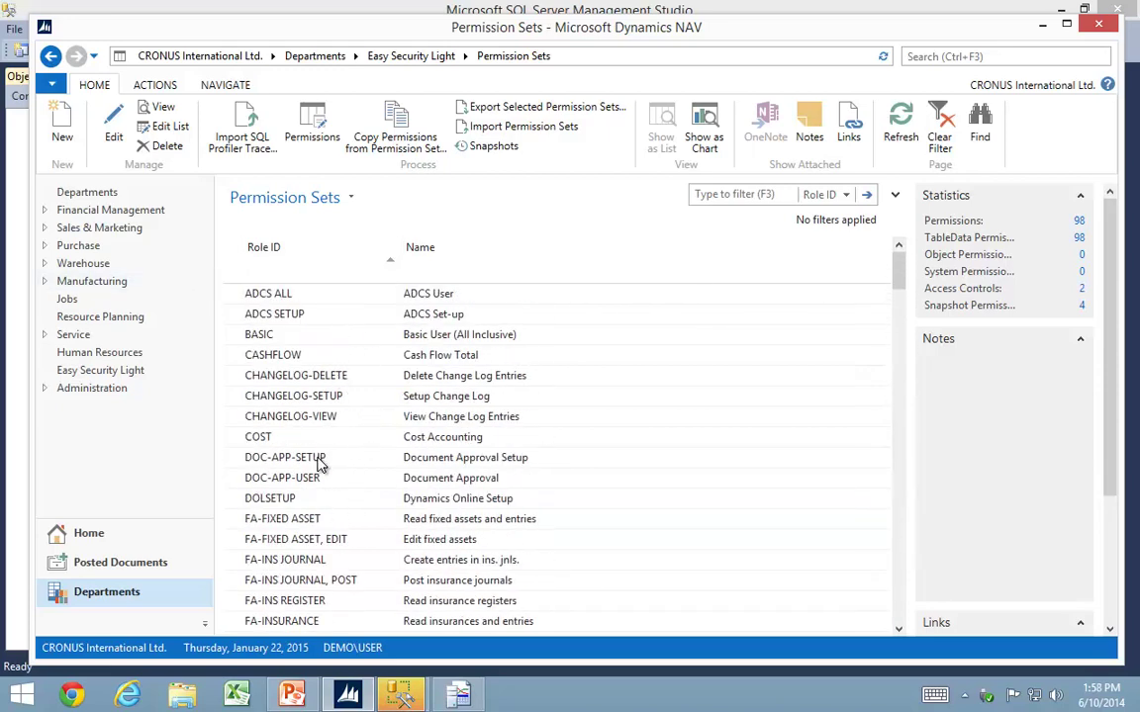
left_click(292, 459)
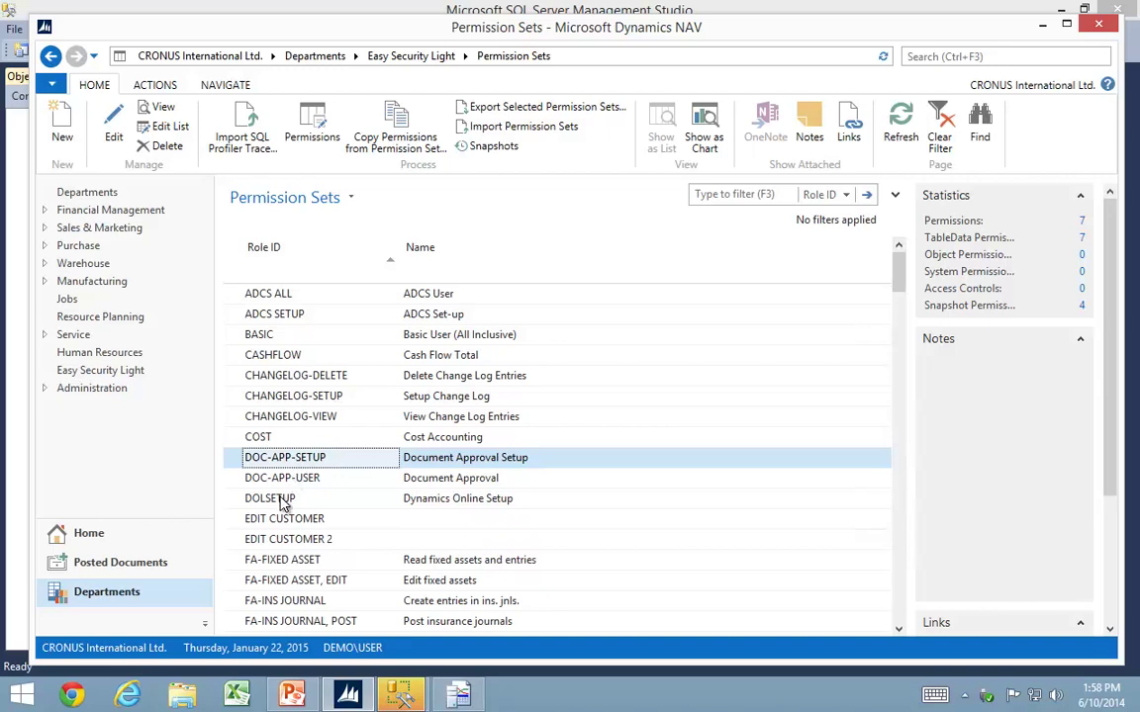
Check the EDIT CUSTOMER card for its 15 permissions, then select EDIT CUSTOMER 2 with 38.
left_click(293, 520)
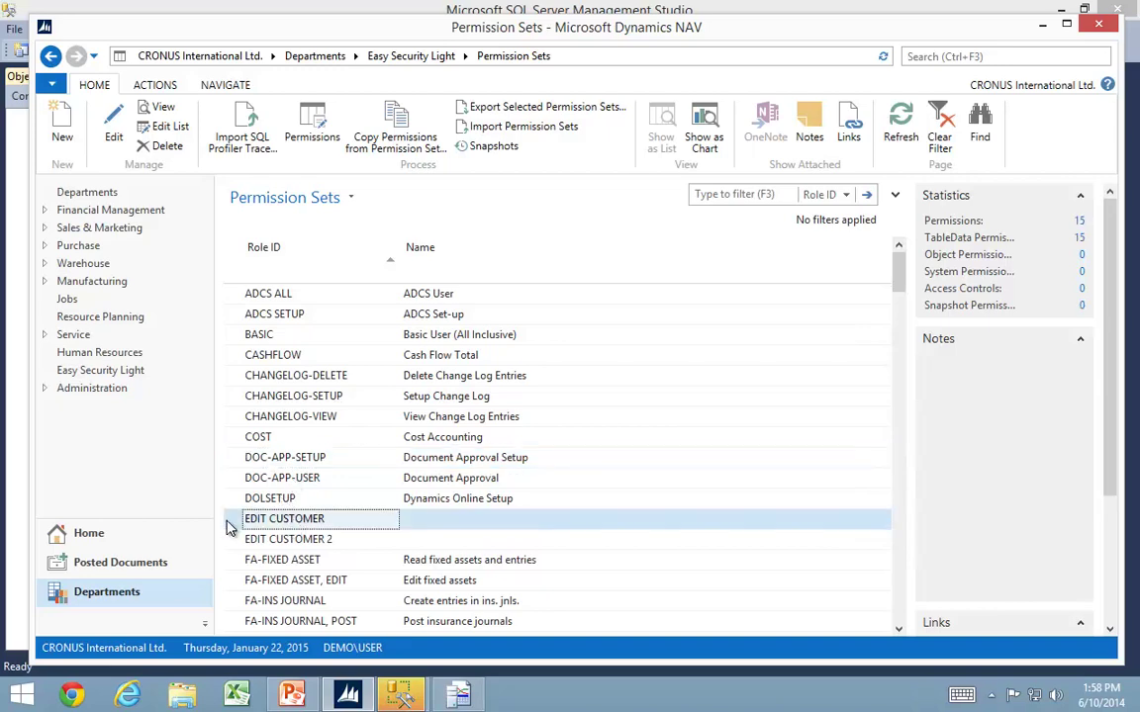
key("ctrl+shift+e")
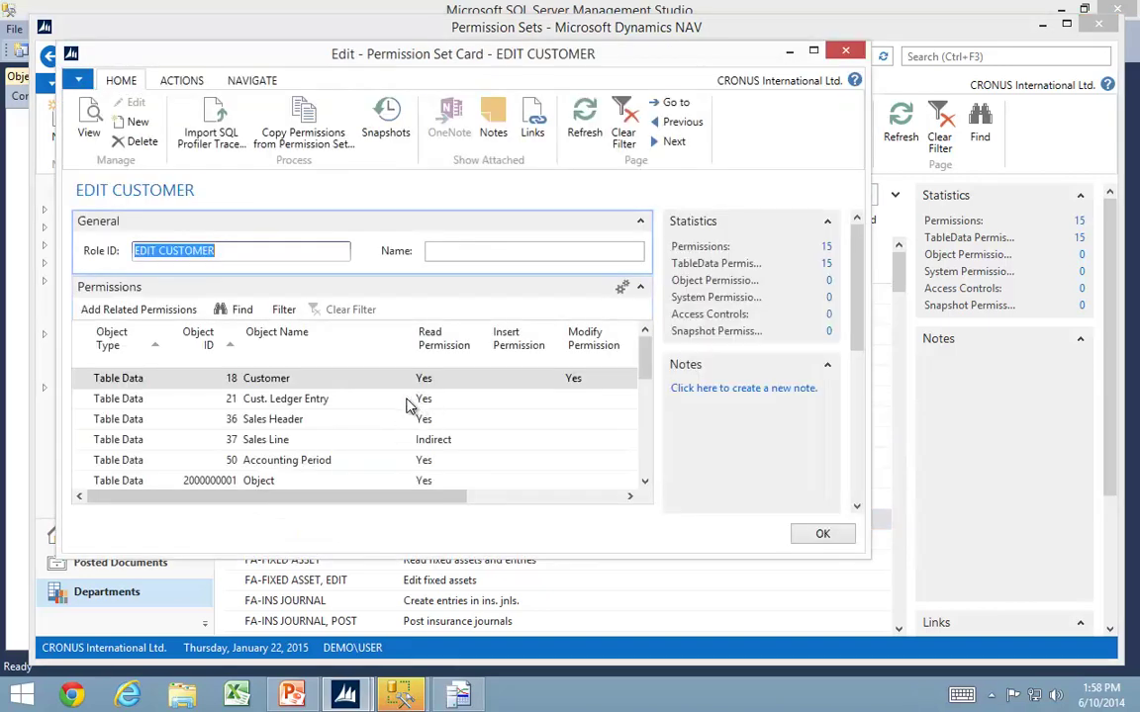
key("Escape")
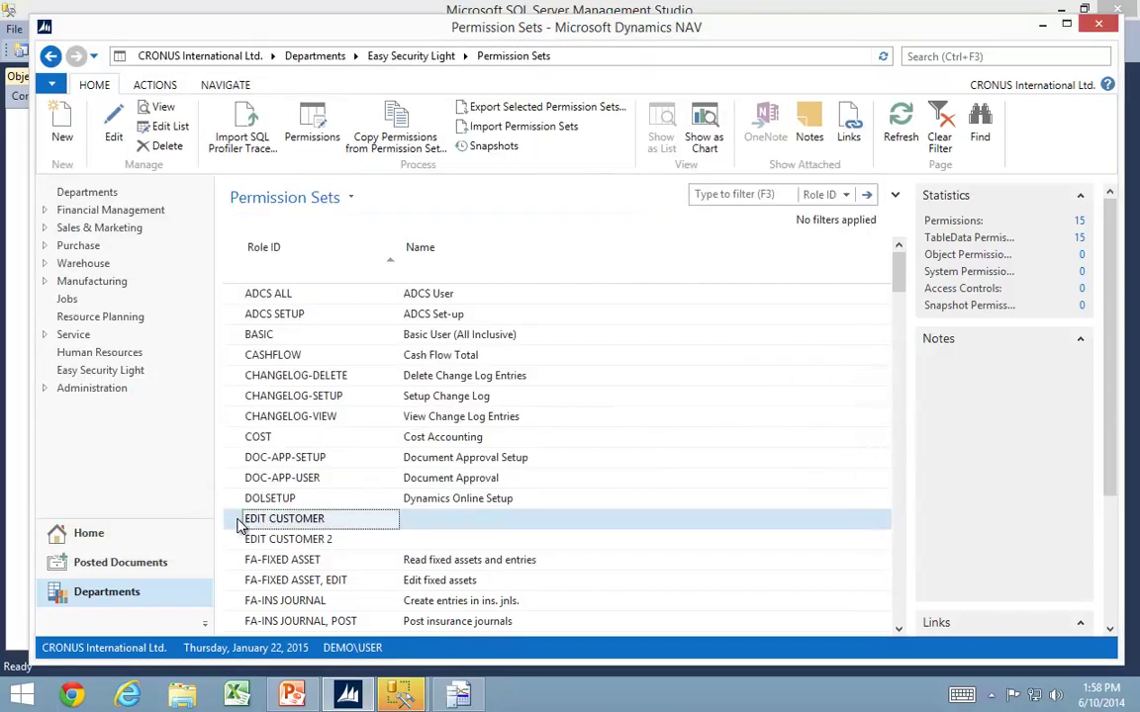
key("ctrl+shift+e")
key("Escape")
left_click(386, 542)
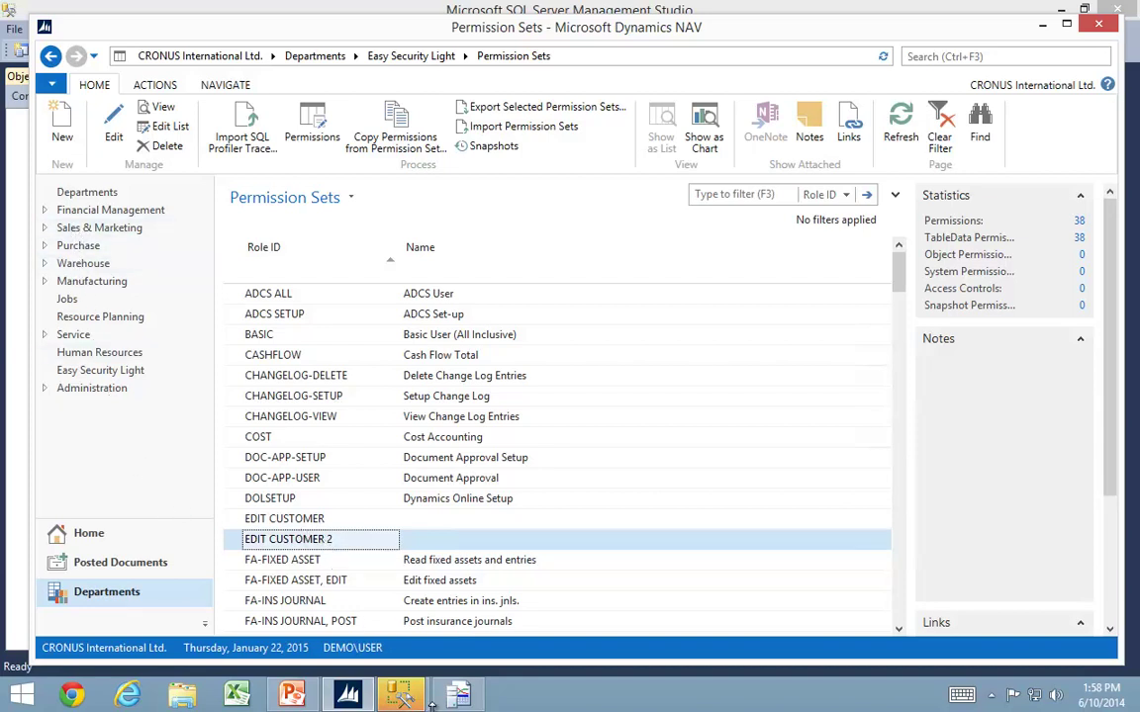
key("super+7")
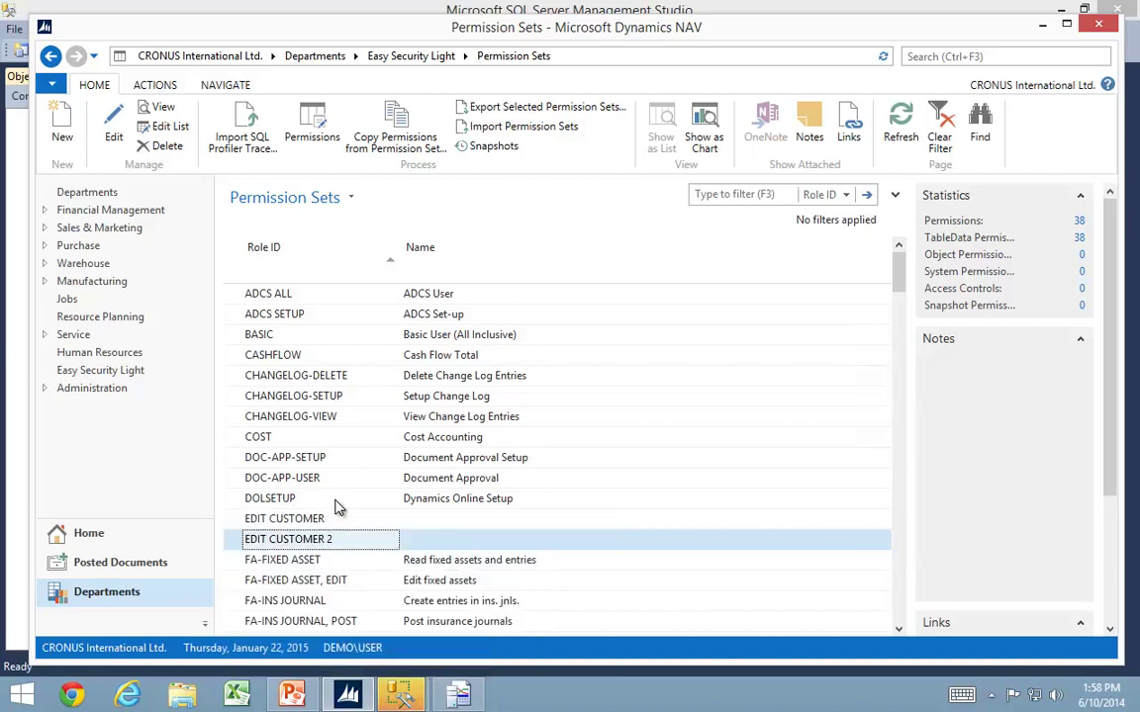